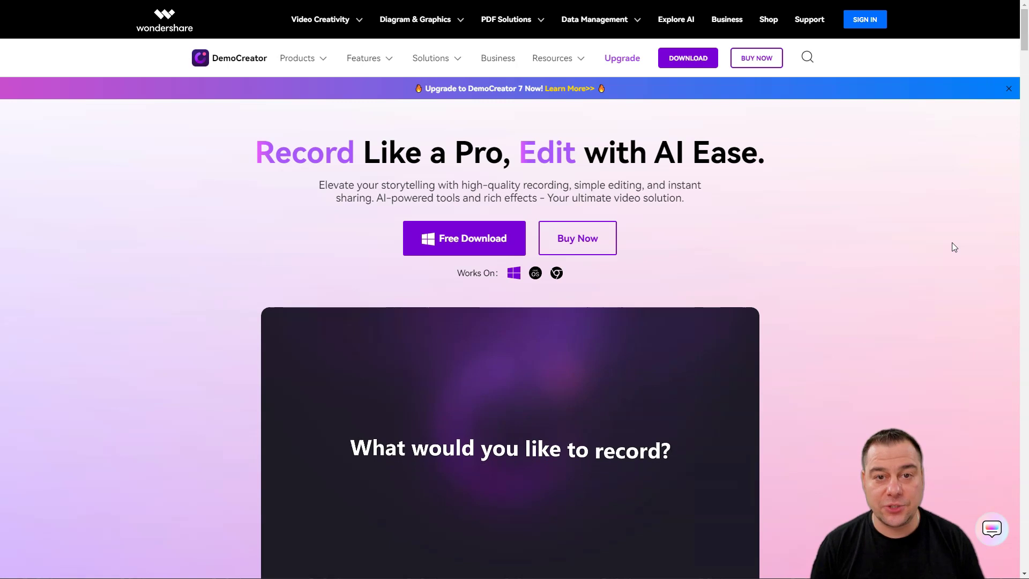
# - Scroll to the six recording-mode cards and reveal the Avatar Recorder and Video Presentation feature lists
pyautogui.scroll(-4, 801, 193)
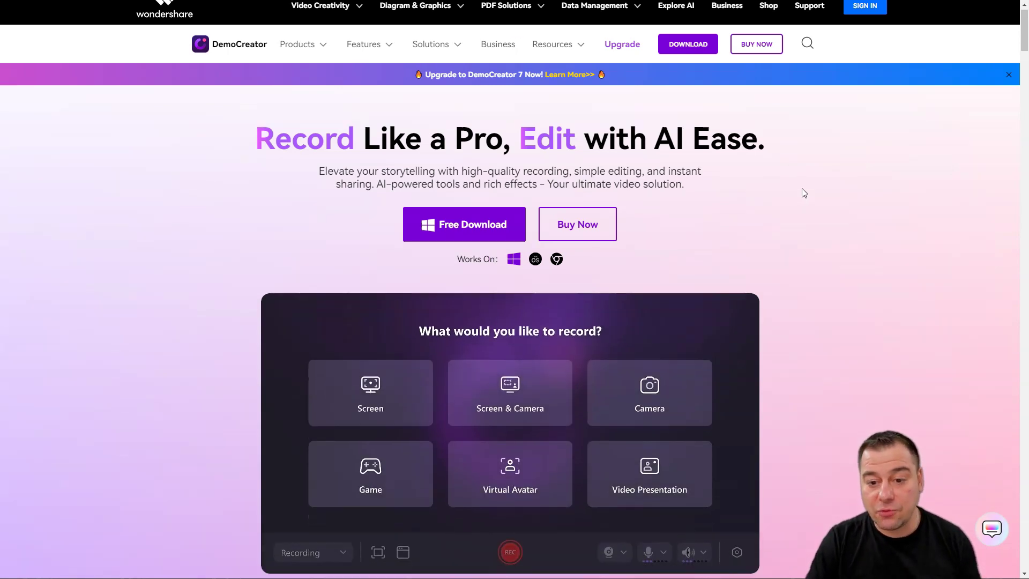
pyautogui.scroll(-8, 812, 175)
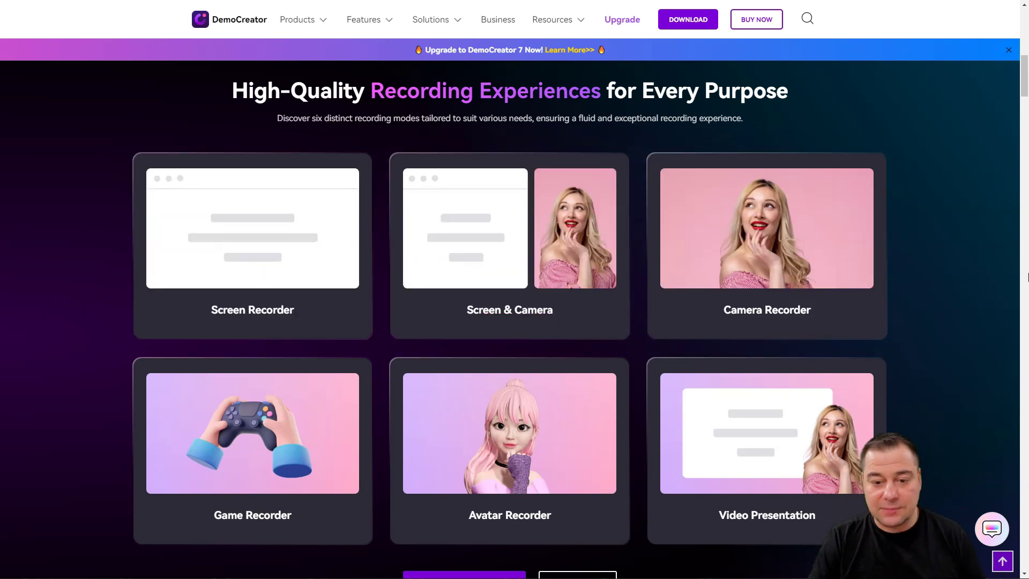
pyautogui.scroll(-4, 930, 337)
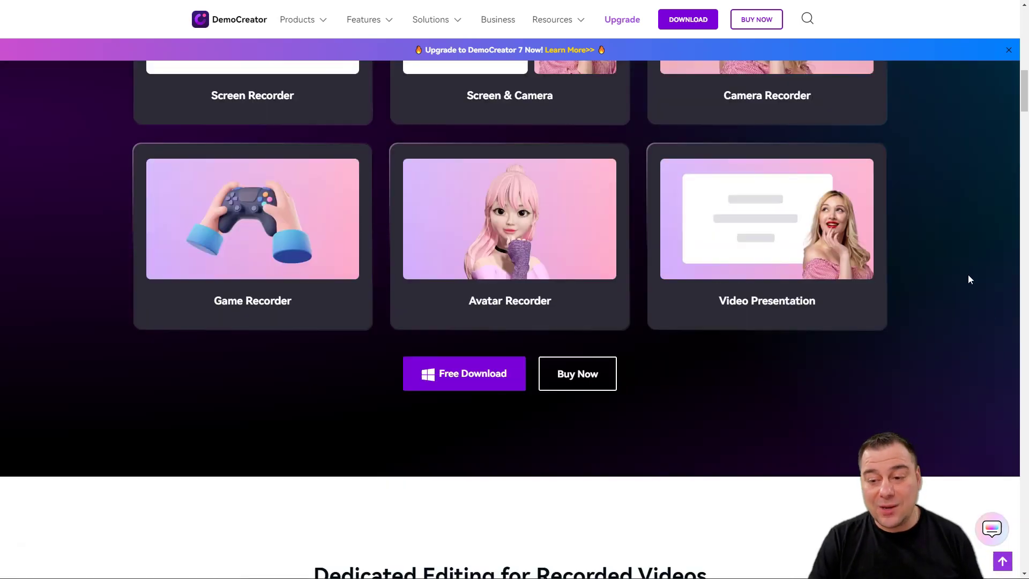
pyautogui.moveTo(496, 252)
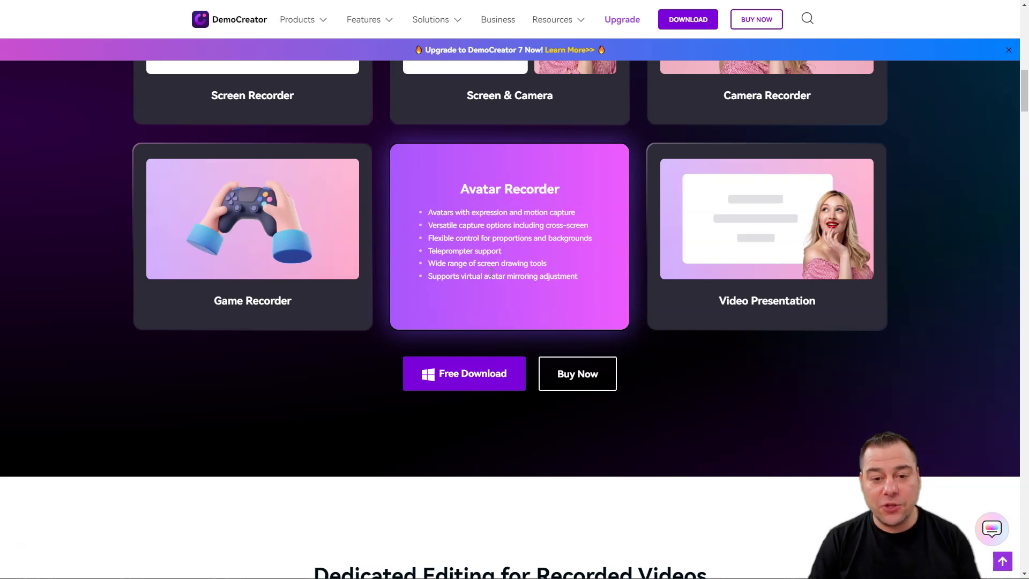
pyautogui.moveTo(273, 268)
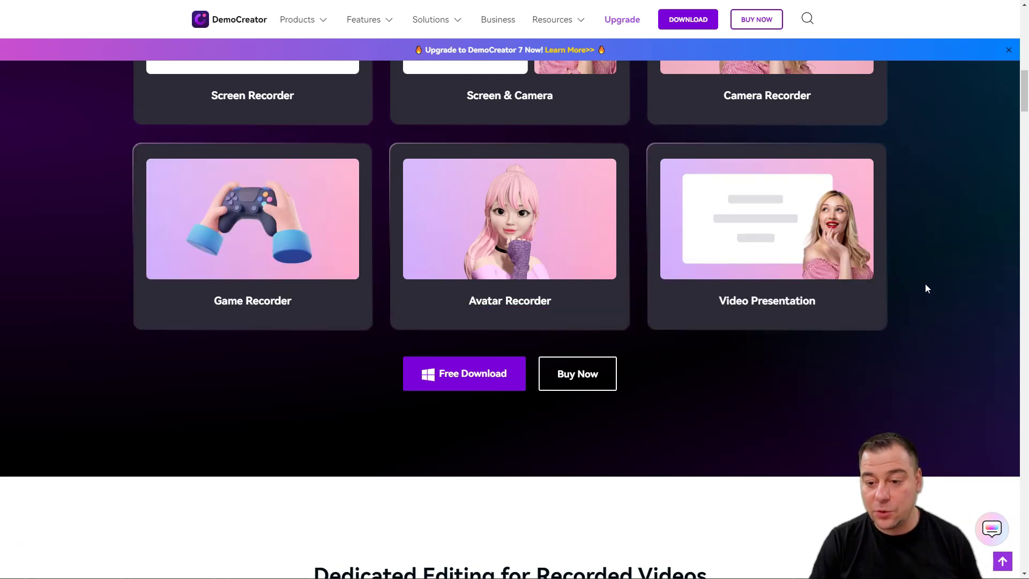
# - Scroll past Dedicated Editing and Seamless Sharing to AI in Recording, showing AI Teleprompter and AI Background Remover
pyautogui.moveTo(838, 272)
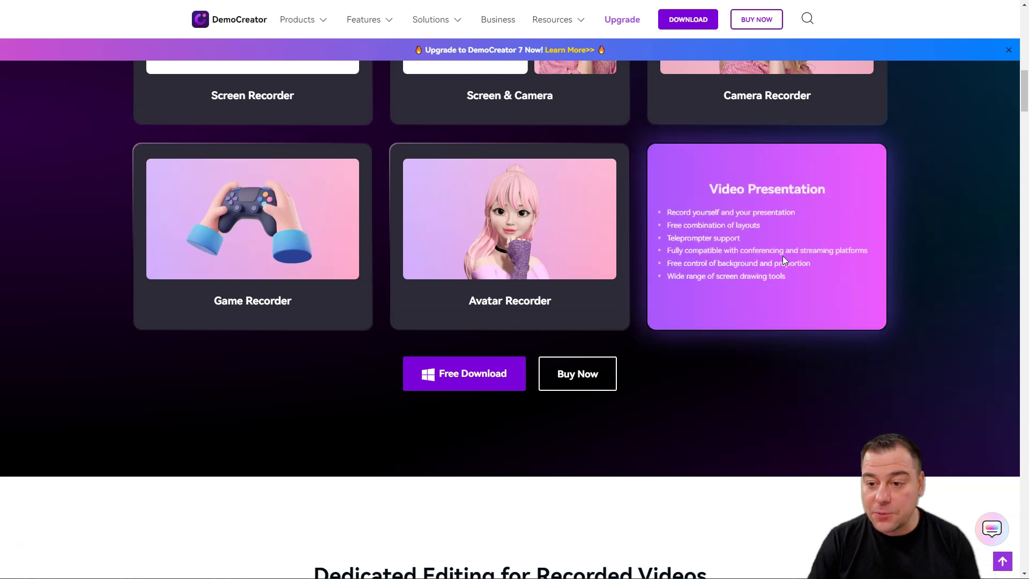
pyautogui.scroll(-8, 923, 257)
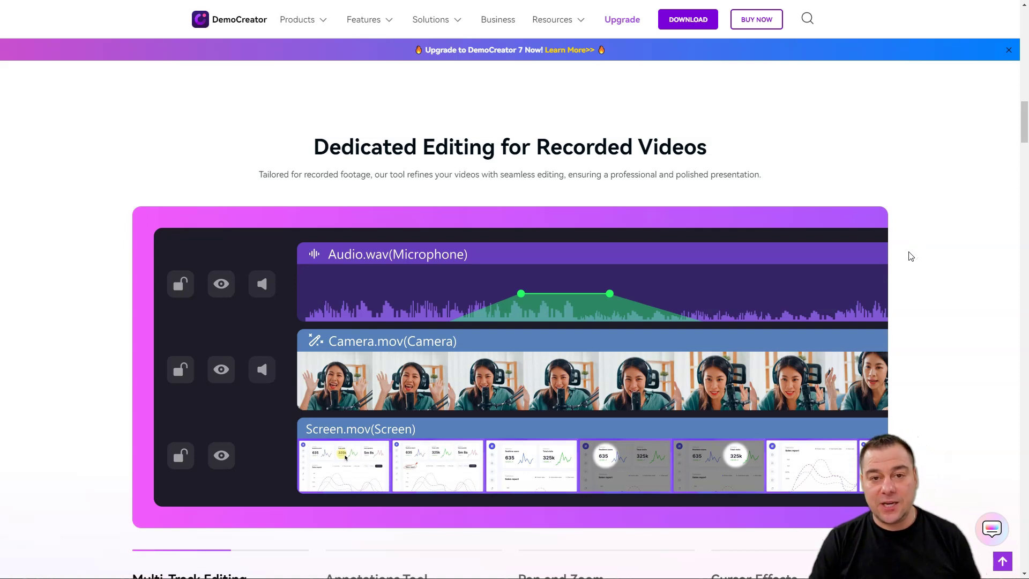
pyautogui.scroll(-4, 910, 256)
pyautogui.scroll(2, 909, 257)
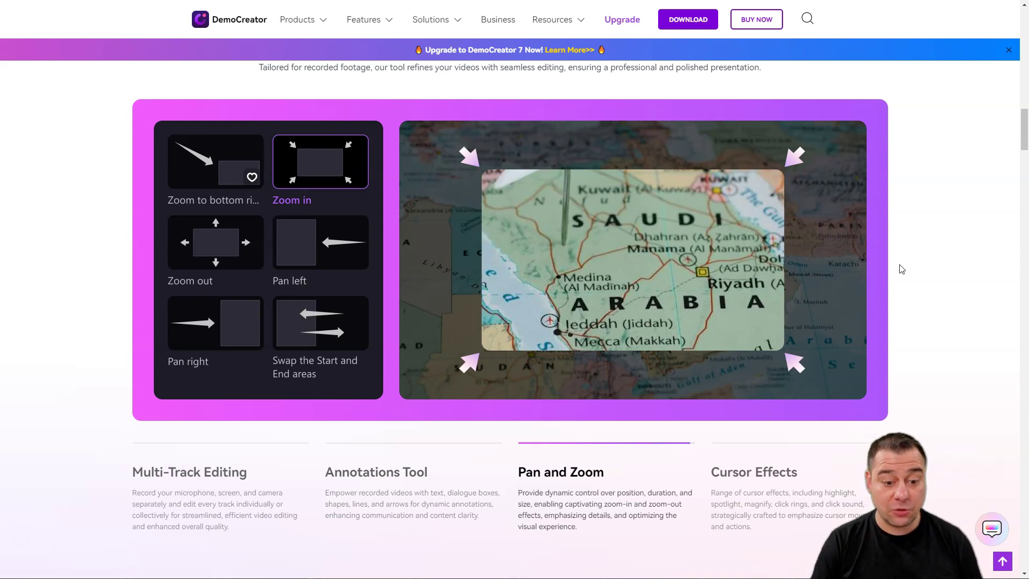
pyautogui.scroll(-2, 904, 274)
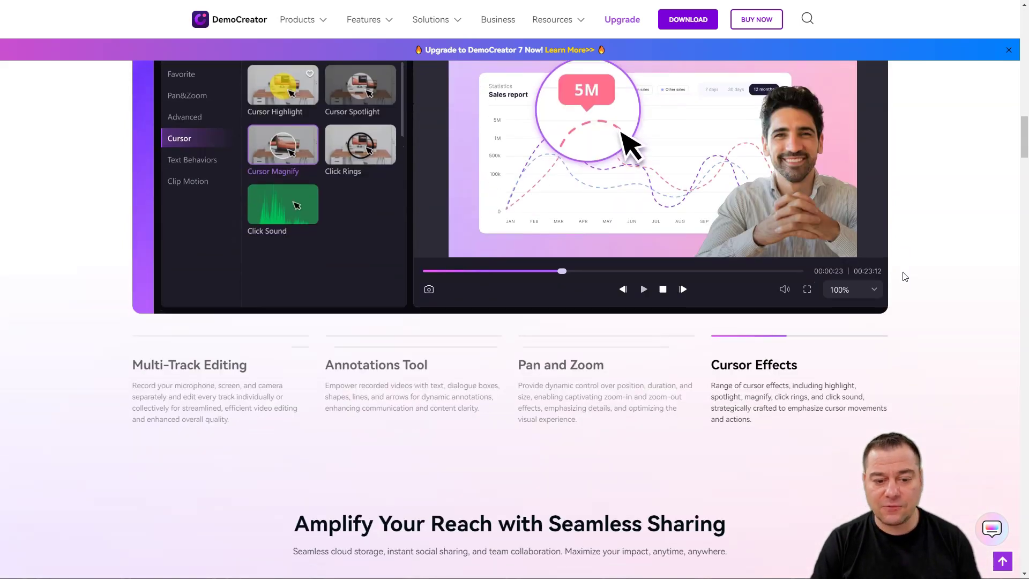
pyautogui.scroll(-2, 904, 277)
pyautogui.scroll(-5, 903, 275)
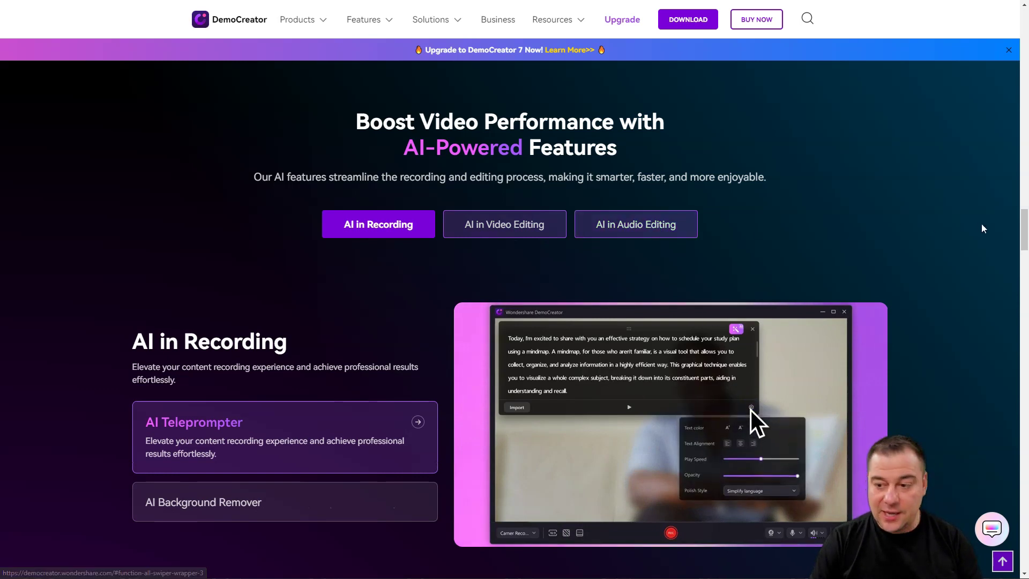
# - Scroll past AI in Video Editing to AI in Audio Editing and select its heading for emphasis
pyautogui.scroll(-5, 985, 228)
pyautogui.scroll(3, 985, 229)
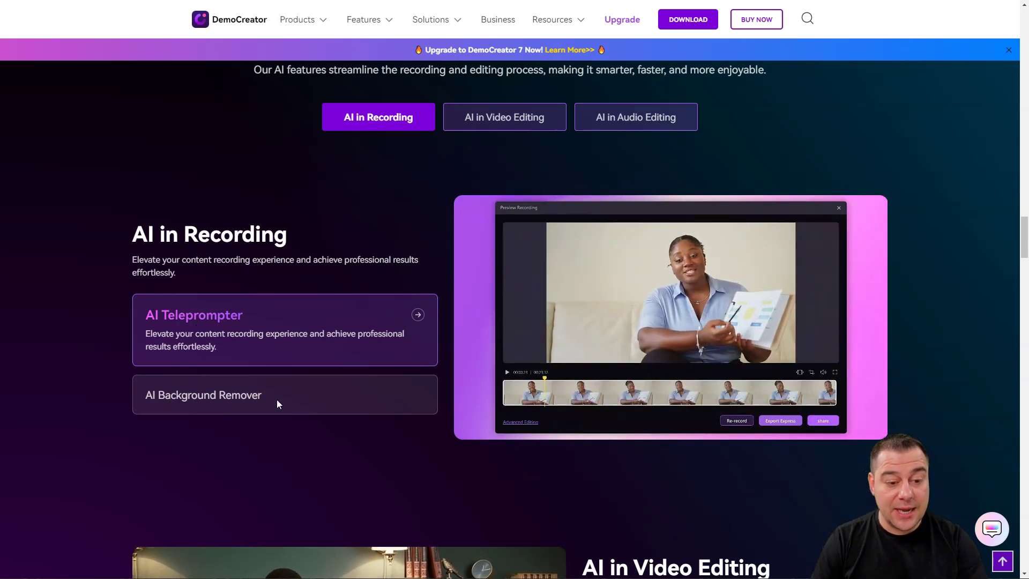
pyautogui.scroll(-5, 388, 382)
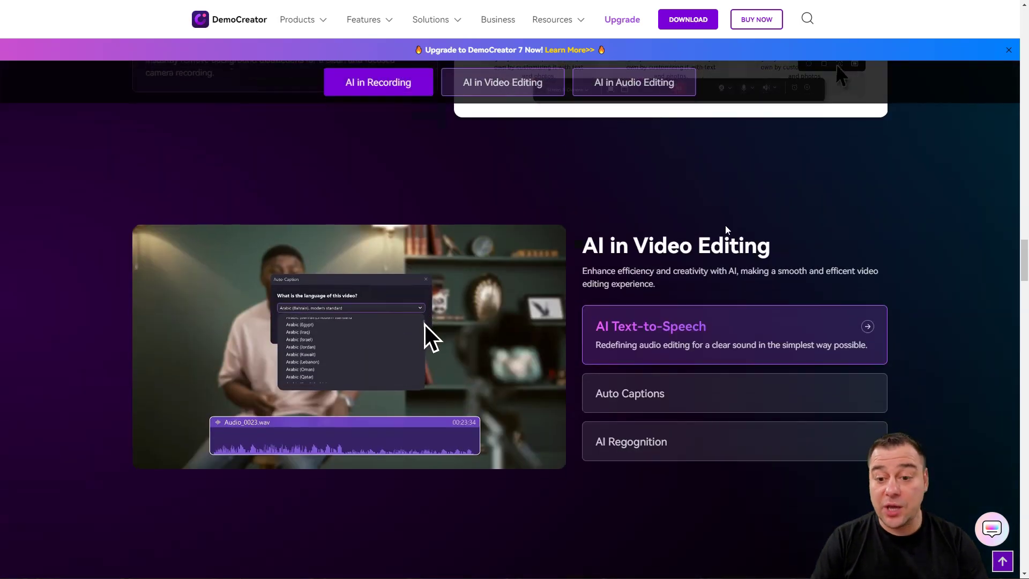
pyautogui.scroll(-1, 878, 262)
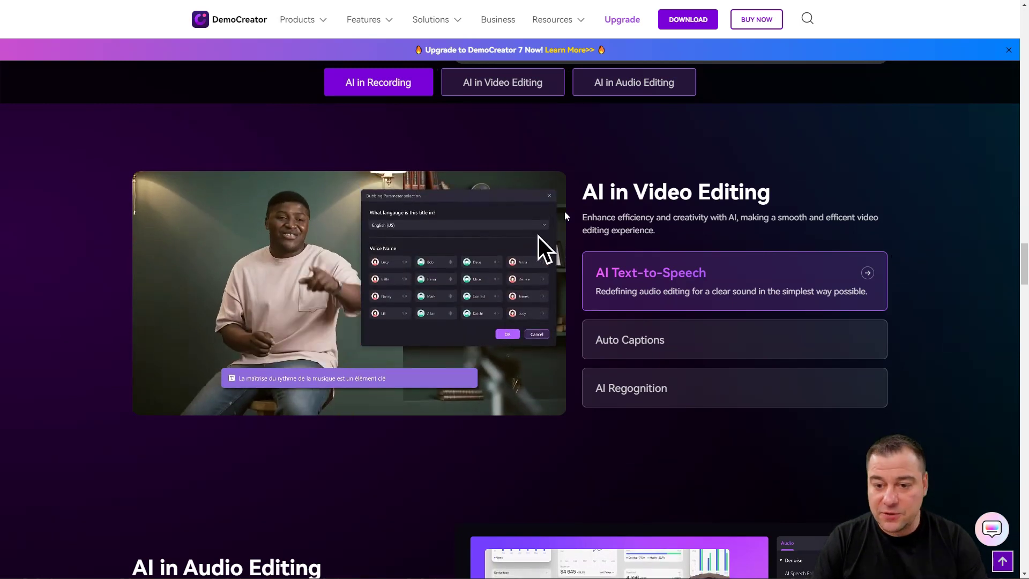
pyautogui.scroll(-1, 610, 252)
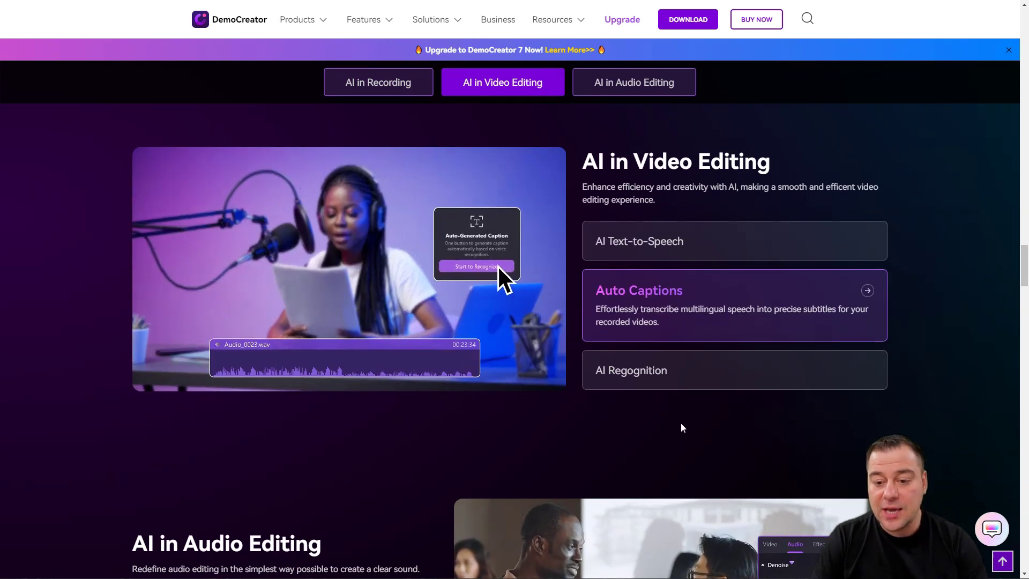
pyautogui.scroll(-1, 683, 386)
pyautogui.scroll(-4, 737, 340)
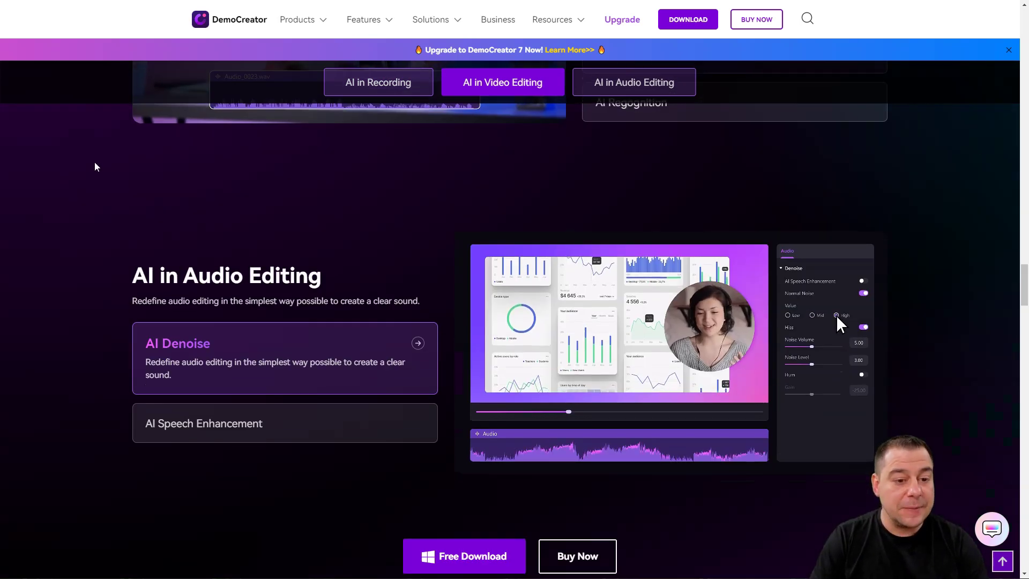
pyautogui.scroll(-2, 96, 273)
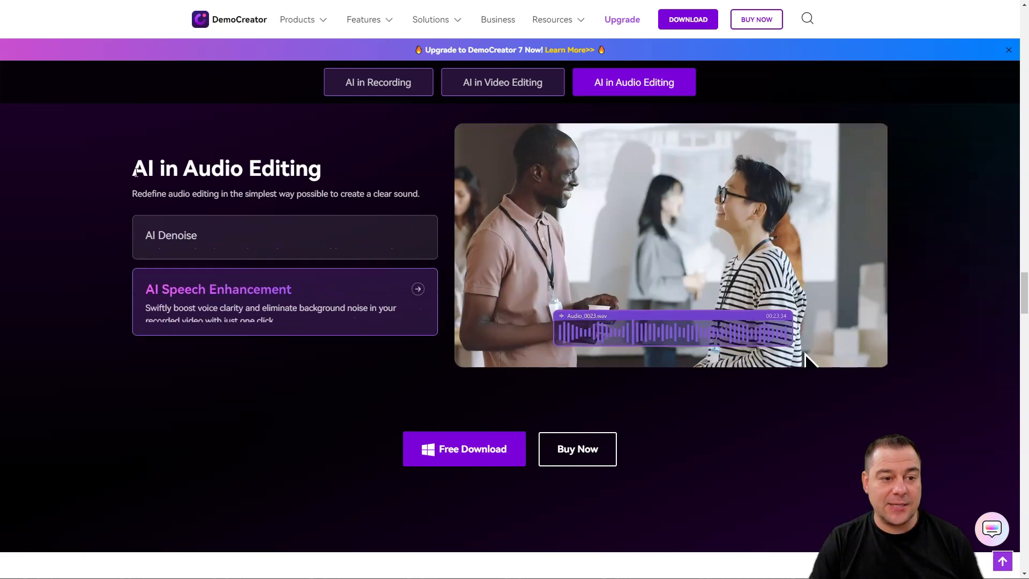
pyautogui.moveTo(136, 172); pyautogui.dragTo(327, 189)
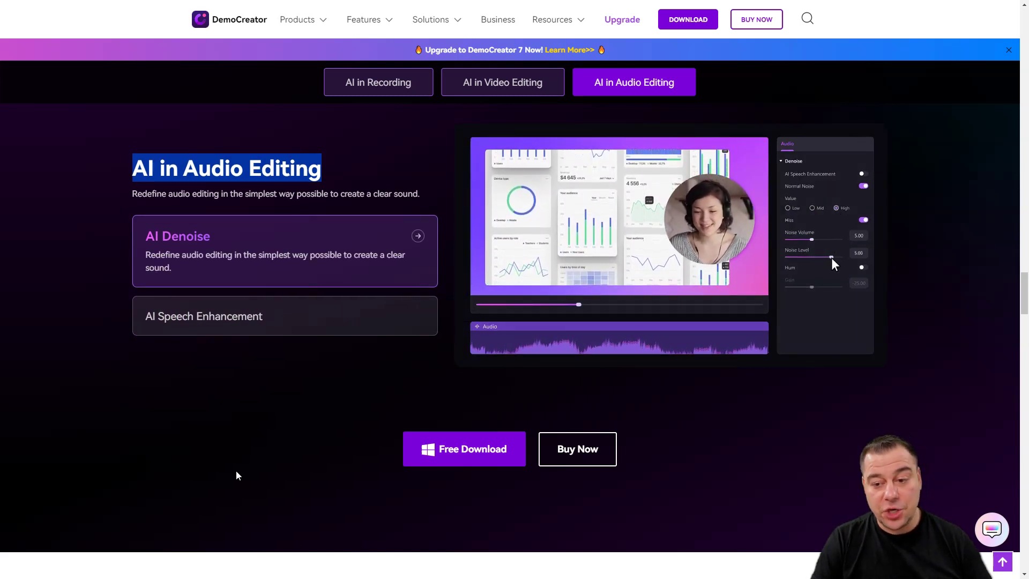
# - Scroll the homepage from the footer back up to the 'Record Like a Pro, Edit with AI Ease.' hero
pyautogui.scroll(-5, 345, 446)
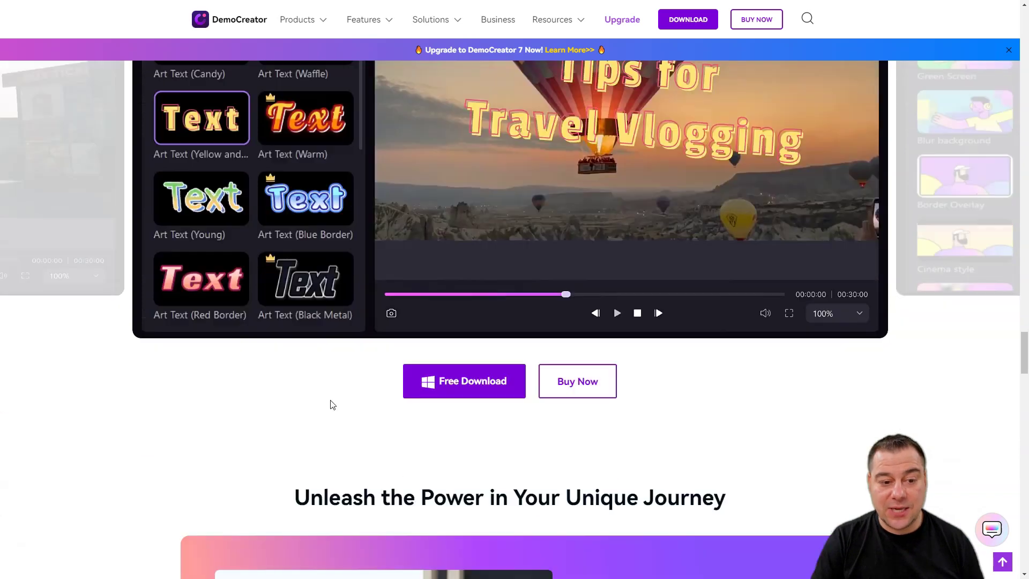
pyautogui.scroll(5, 332, 405)
pyautogui.scroll(-10, 332, 405)
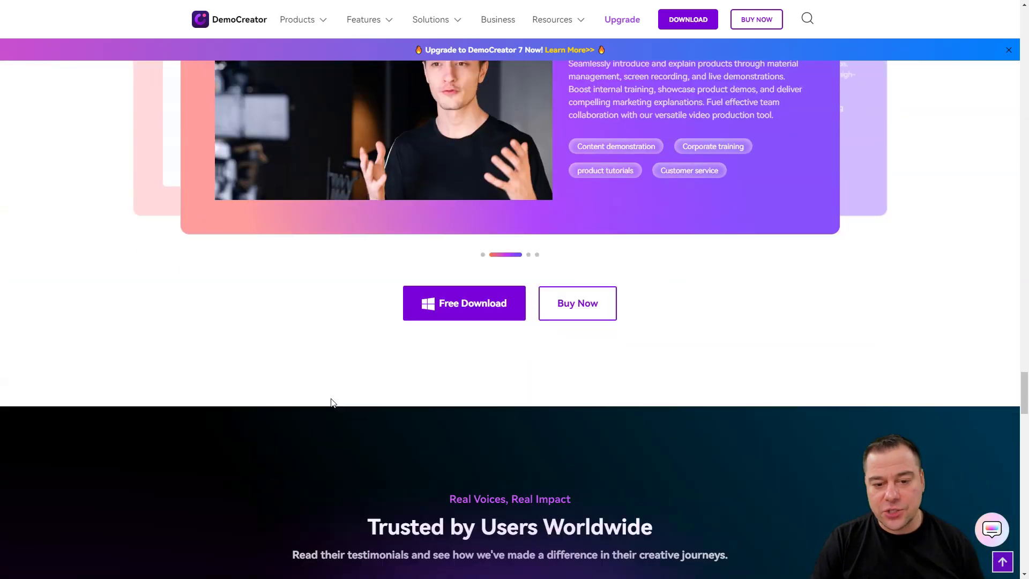
pyautogui.scroll(-15, 332, 403)
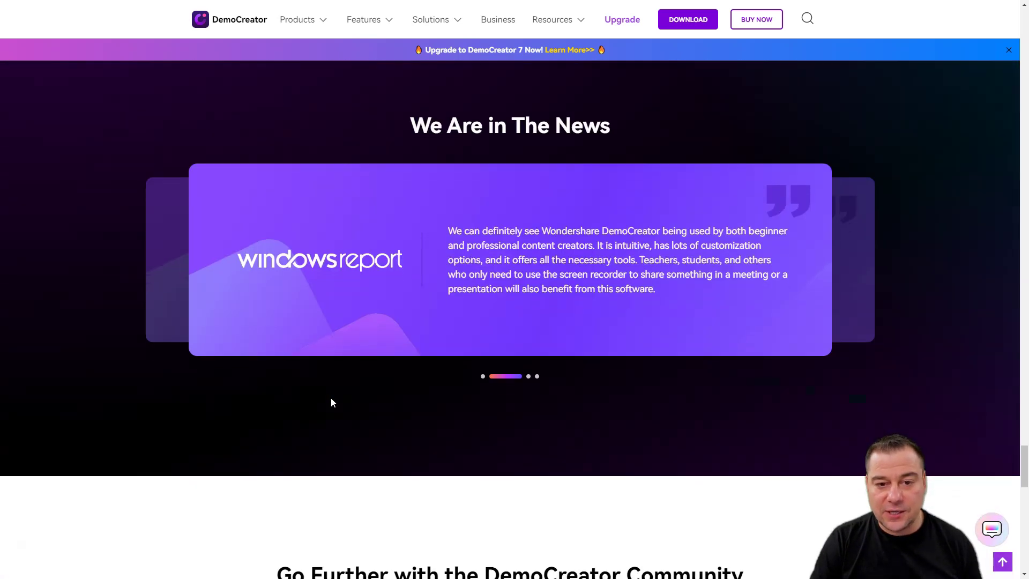
pyautogui.scroll(-20, 331, 399)
pyautogui.scroll(15, 330, 402)
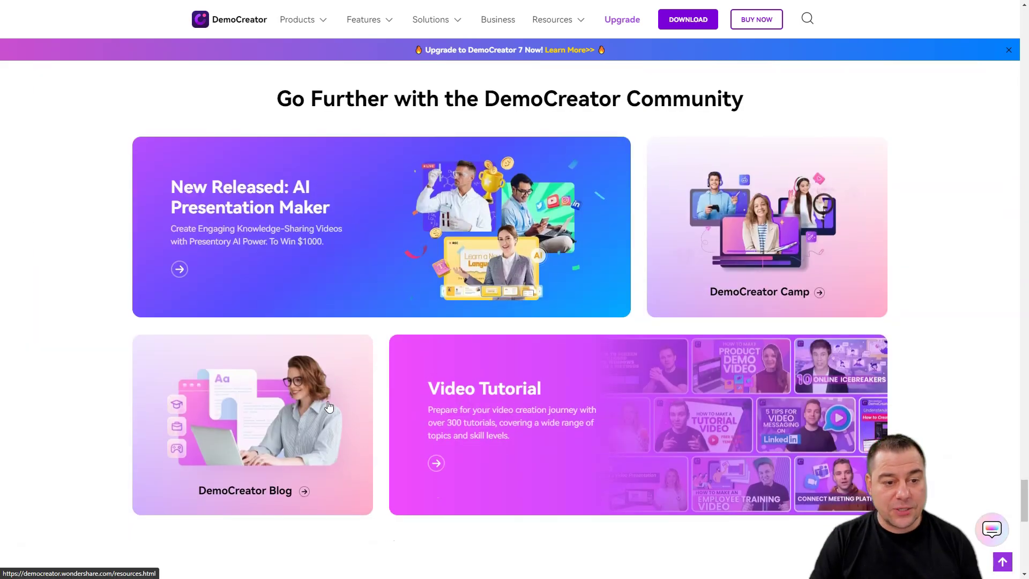
pyautogui.scroll(-1, 329, 407)
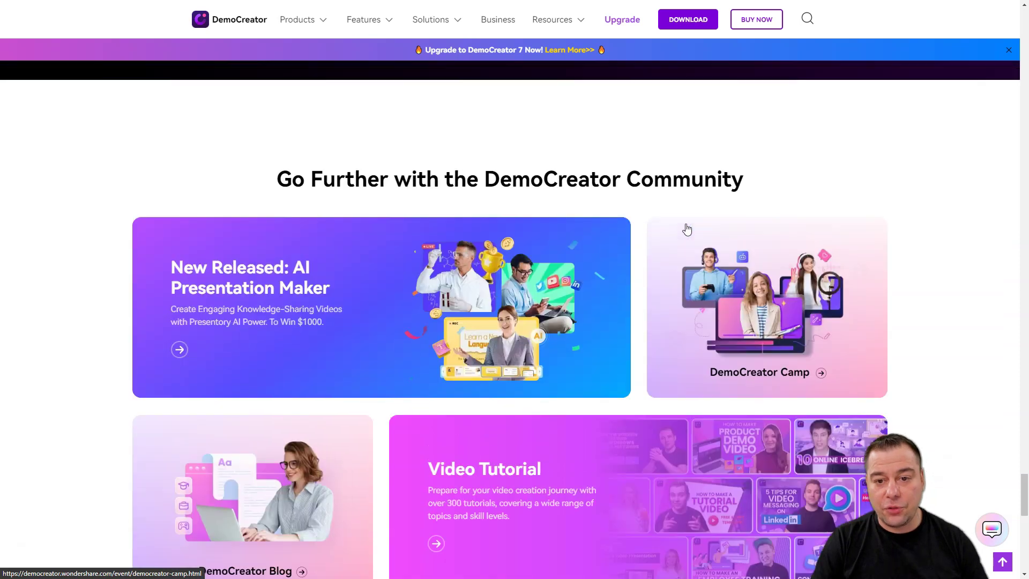
pyautogui.scroll(-2, 801, 232)
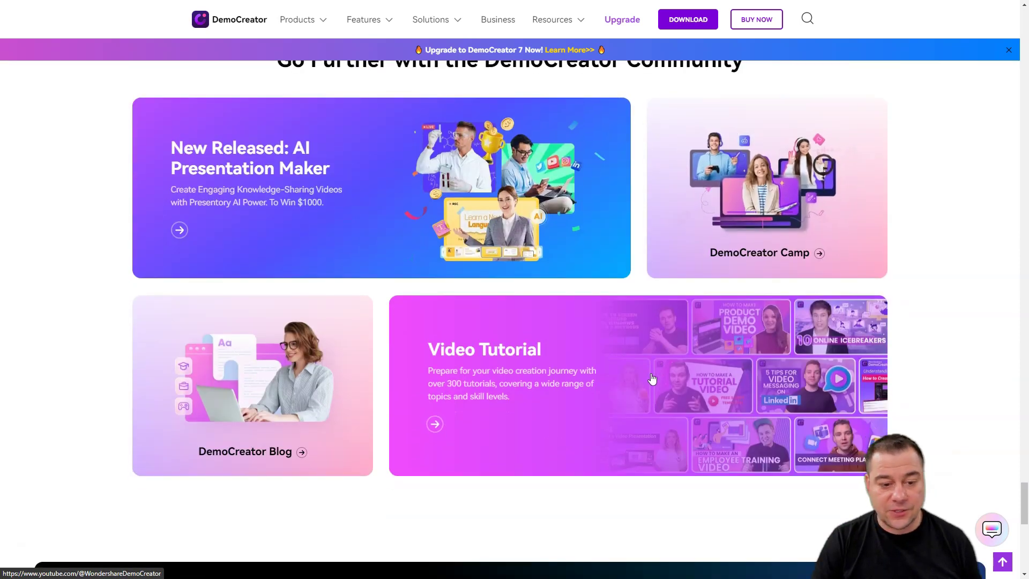
pyautogui.scroll(-1, 652, 378)
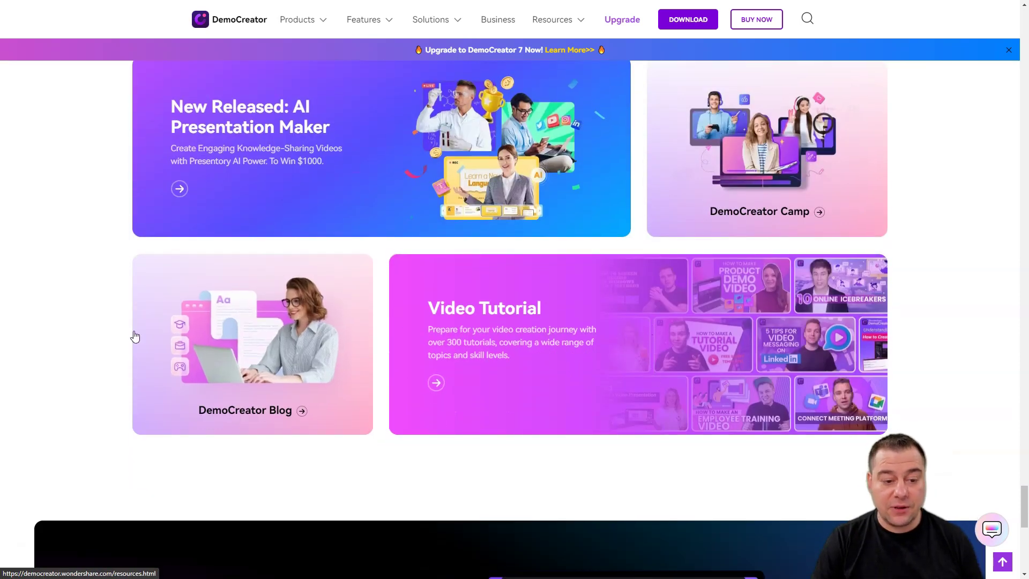
pyautogui.scroll(-10, 314, 335)
pyautogui.scroll(15, 434, 242)
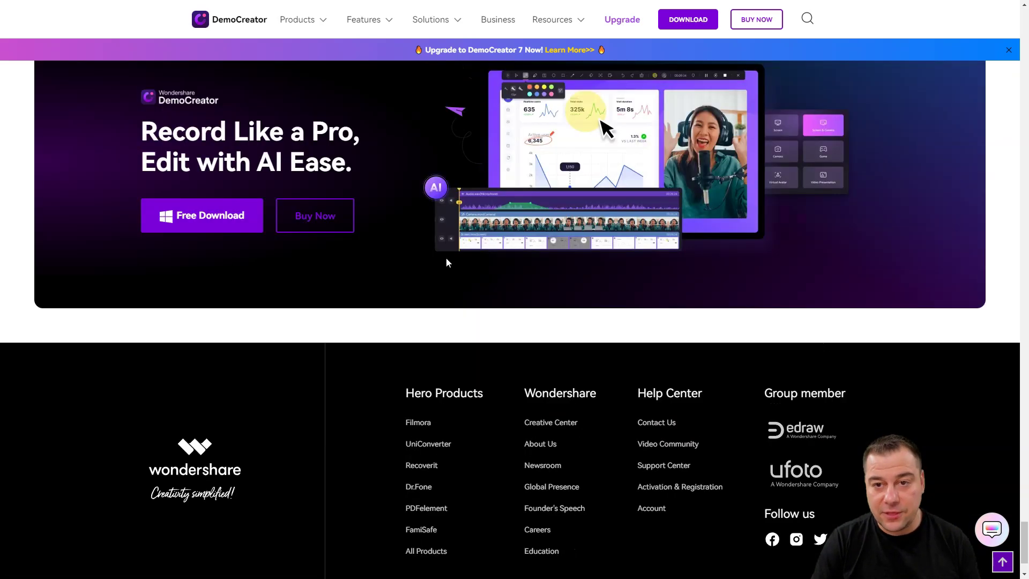
pyautogui.scroll(10, 410, 184)
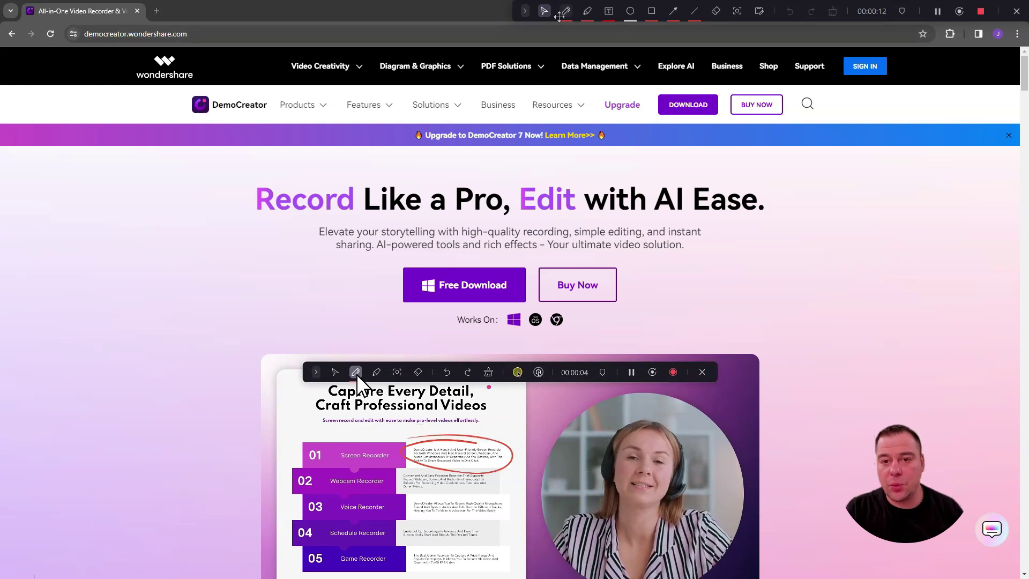
# - Move the recorder's drawing toolbar so it sits along the top of the browser
pyautogui.moveTo(536, 15); pyautogui.dragTo(449, 34)
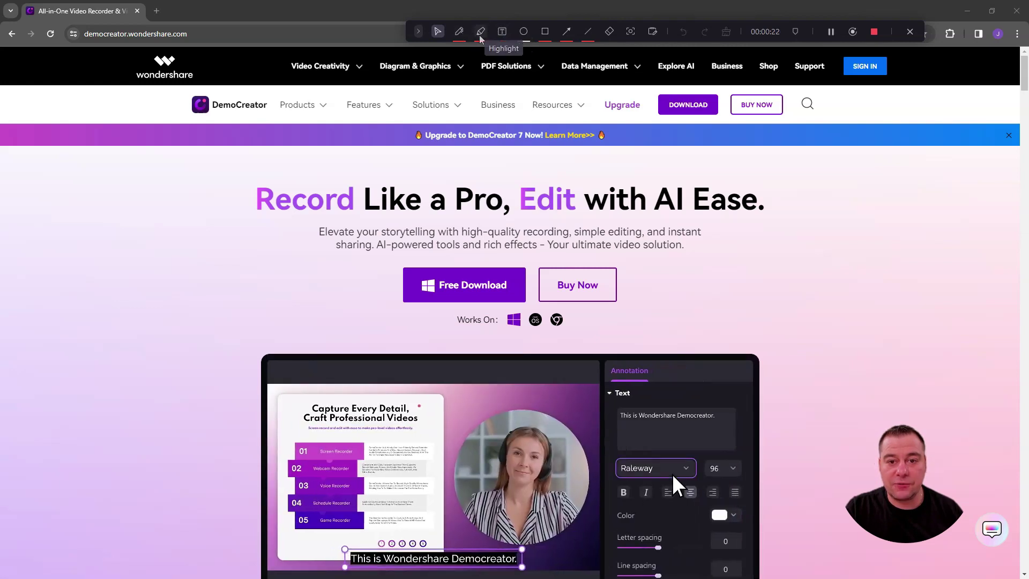
# - Circle both headline phrases, erase the ellipses, then box 'Record Like a Pro,' with a red rectangle
pyautogui.click(524, 32)
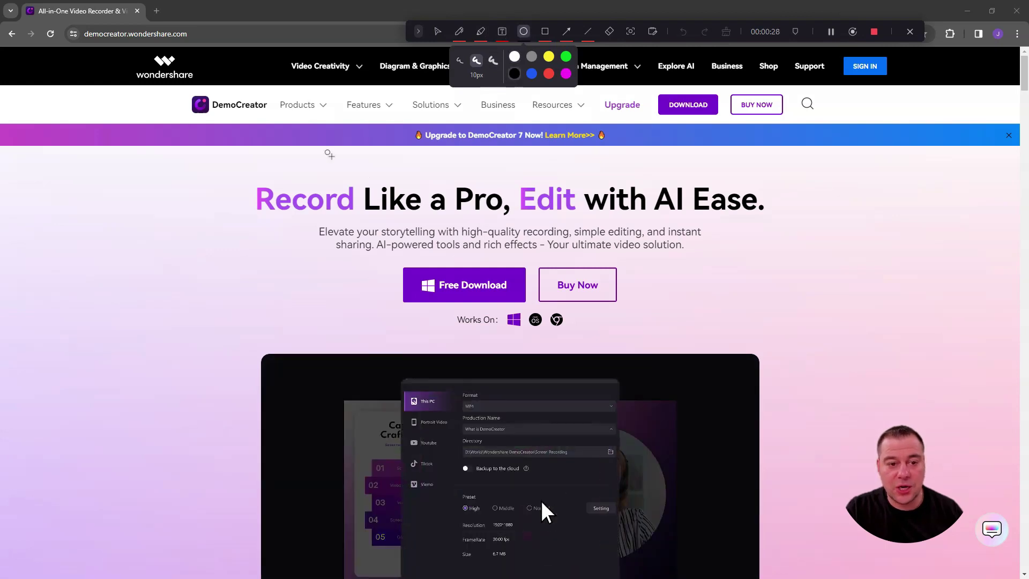
pyautogui.moveTo(234, 167); pyautogui.dragTo(519, 239)
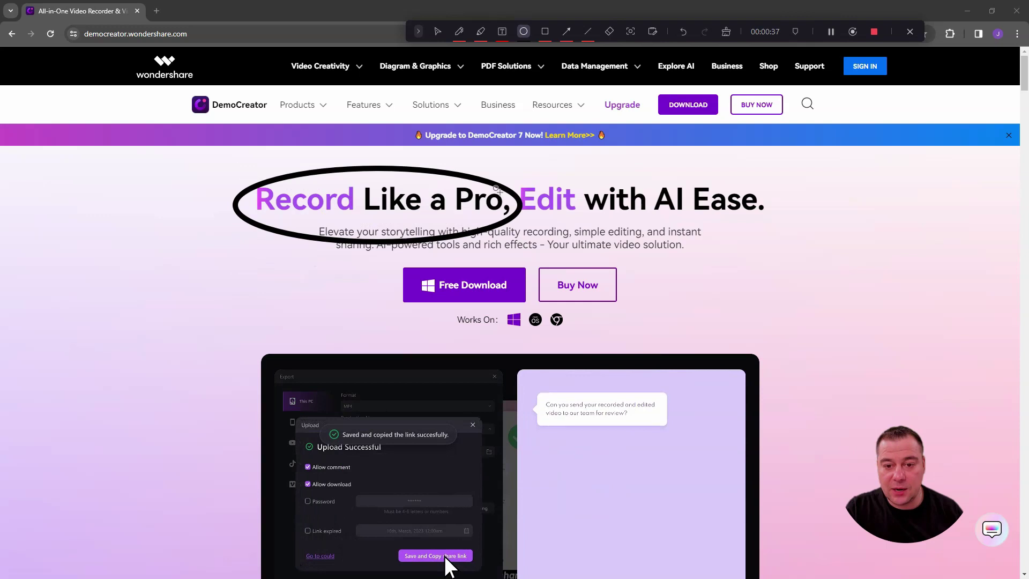
pyautogui.moveTo(500, 178); pyautogui.dragTo(795, 248)
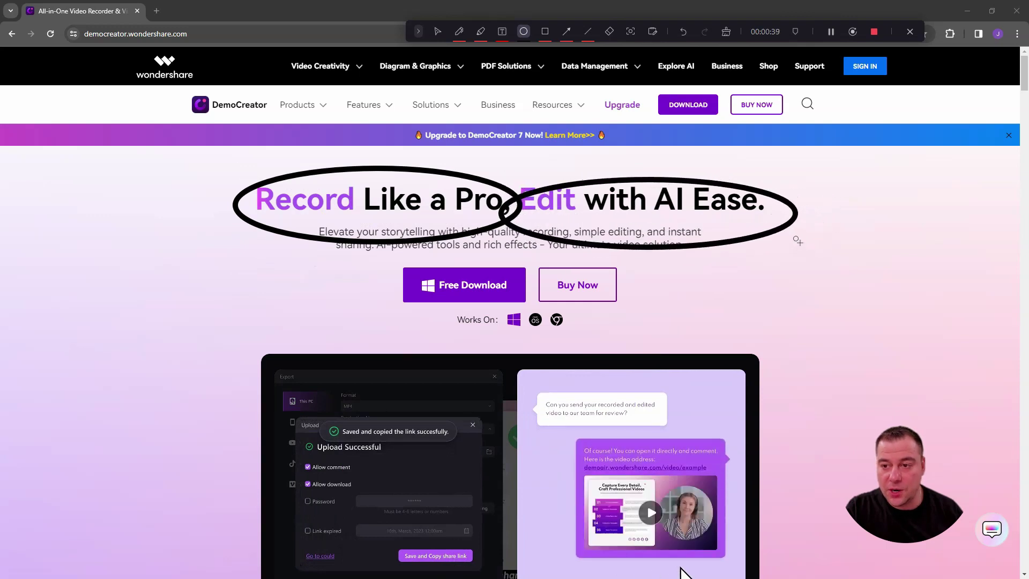
pyautogui.click(726, 32)
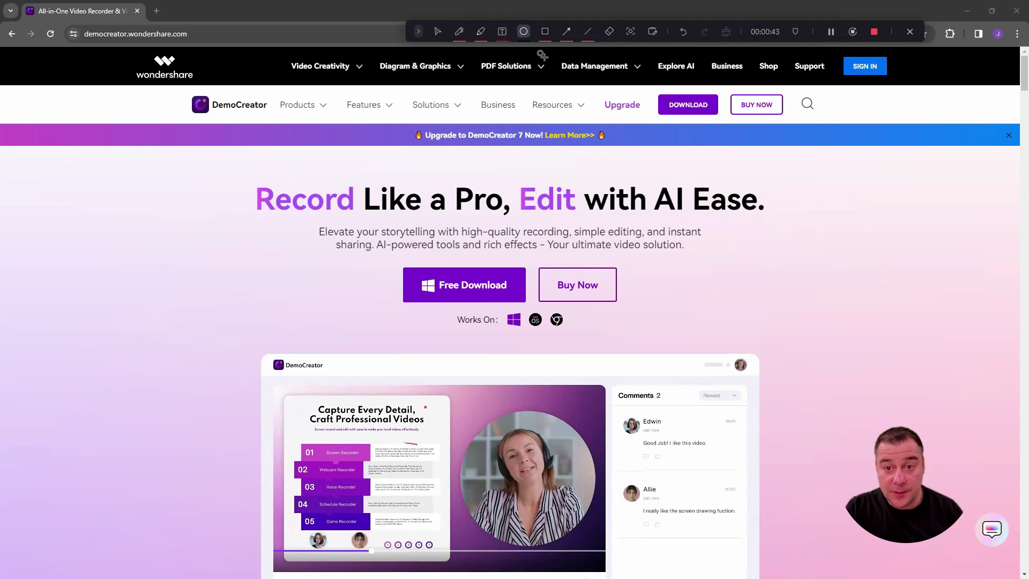
pyautogui.click(545, 32)
pyautogui.moveTo(235, 173); pyautogui.dragTo(516, 234)
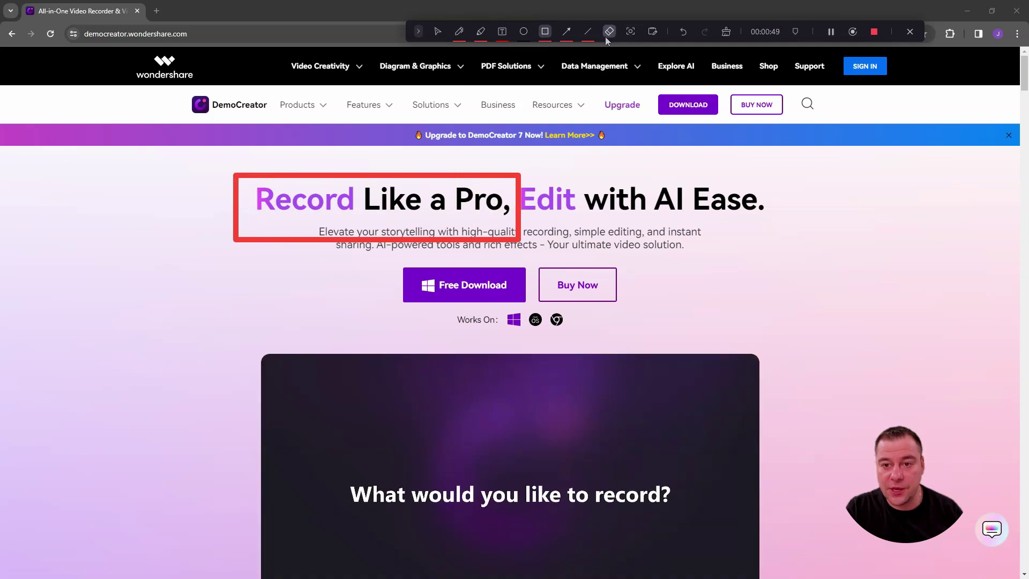
# - Erase the rectangle, toggle spotlight dimming while scrolling, and stop the recording to open it in the editor
pyautogui.click(631, 34)
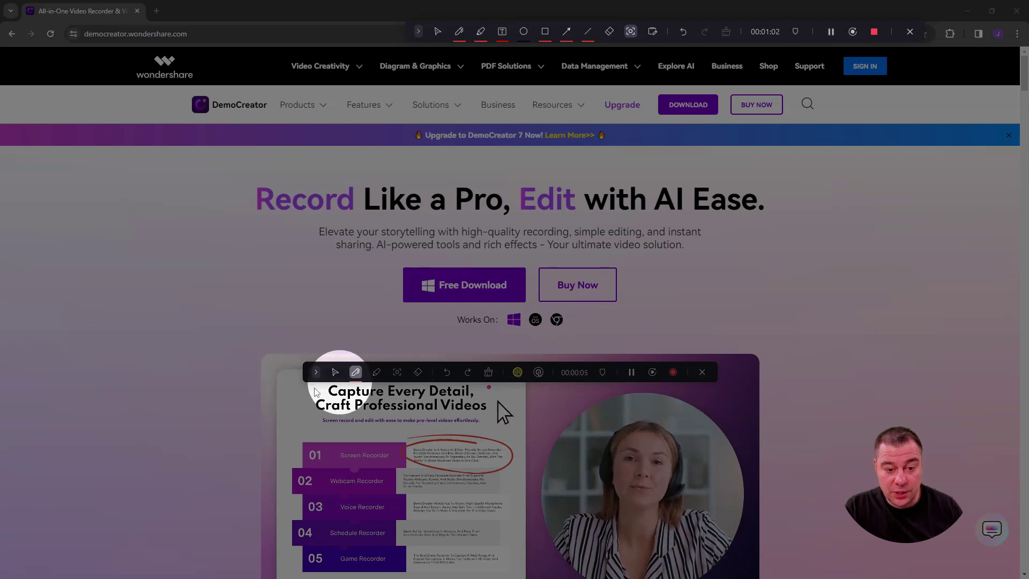
pyautogui.press('Escape')
pyautogui.scroll(-20, 600, 296)
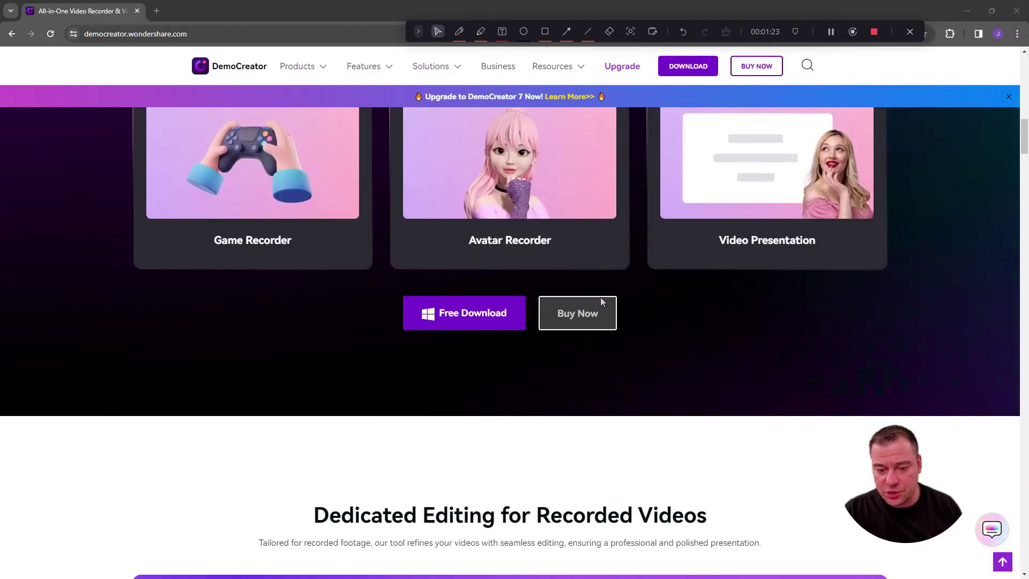
pyautogui.scroll(-2, 679, 313)
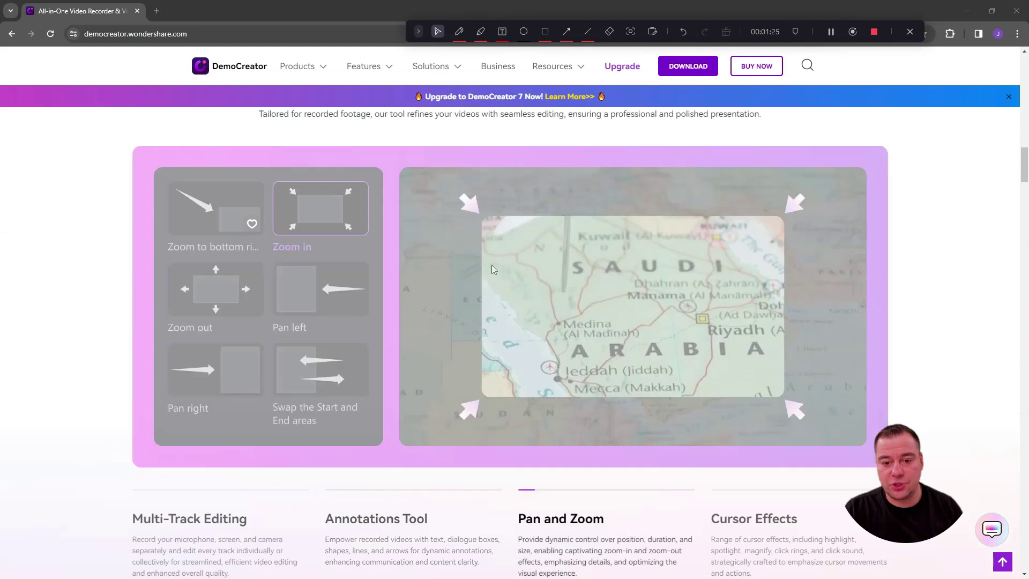
pyautogui.scroll(1, 448, 295)
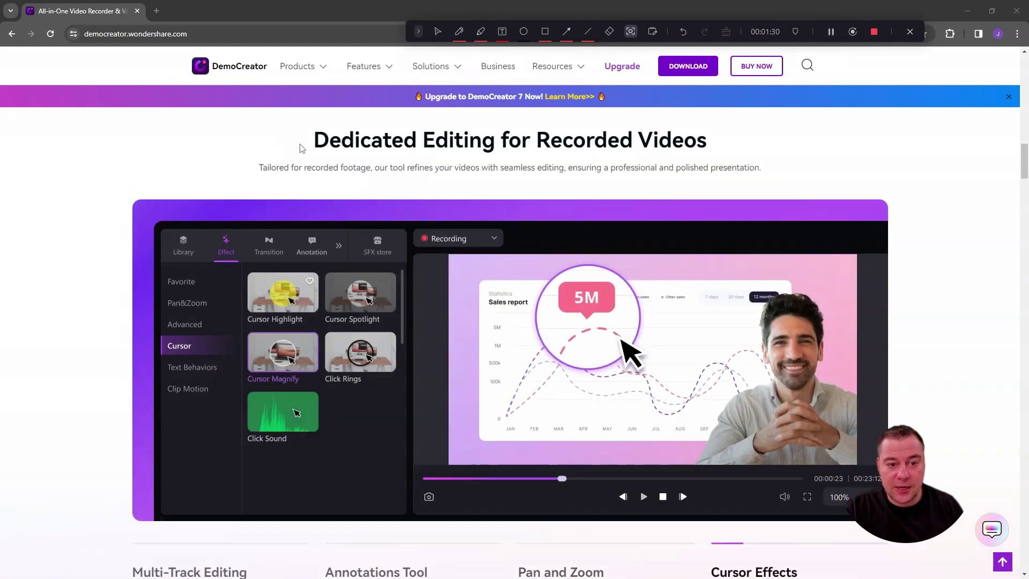
pyautogui.click(630, 32)
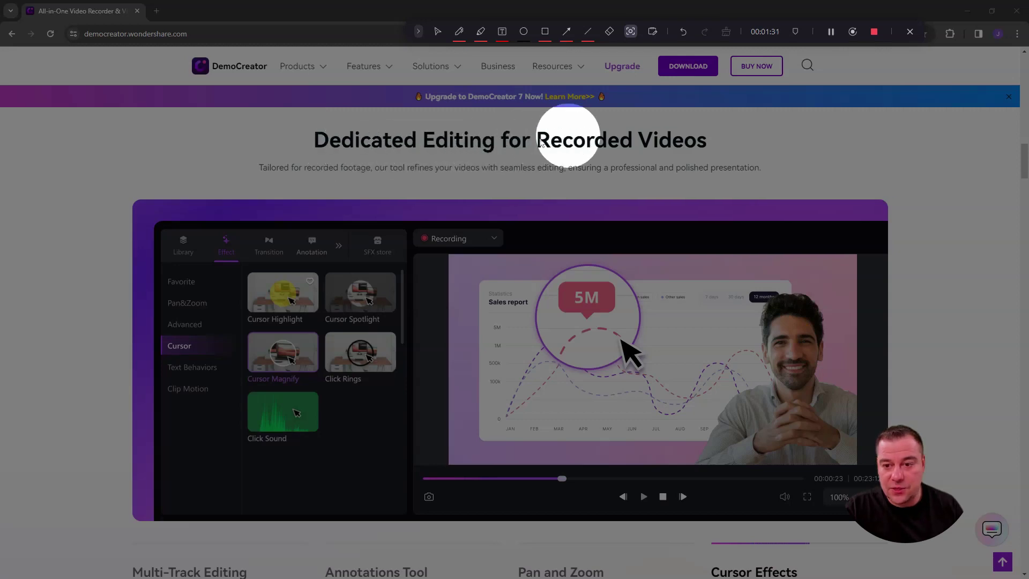
pyautogui.press('Escape')
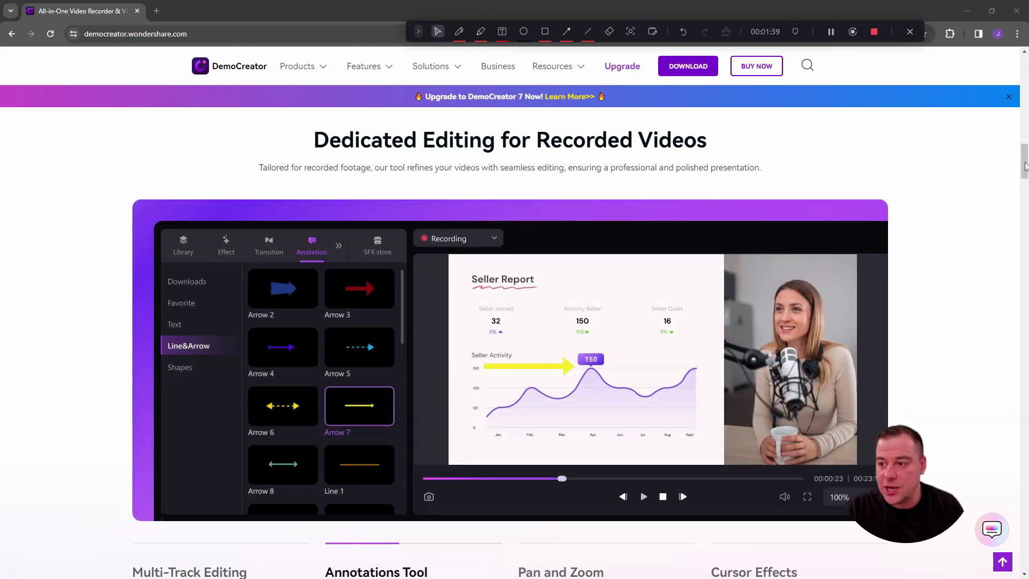
pyautogui.moveTo(1025, 166)
pyautogui.mouseDown()
pyautogui.moveTo(1024, 232)
pyautogui.moveTo(1025, 63)
pyautogui.mouseUp()
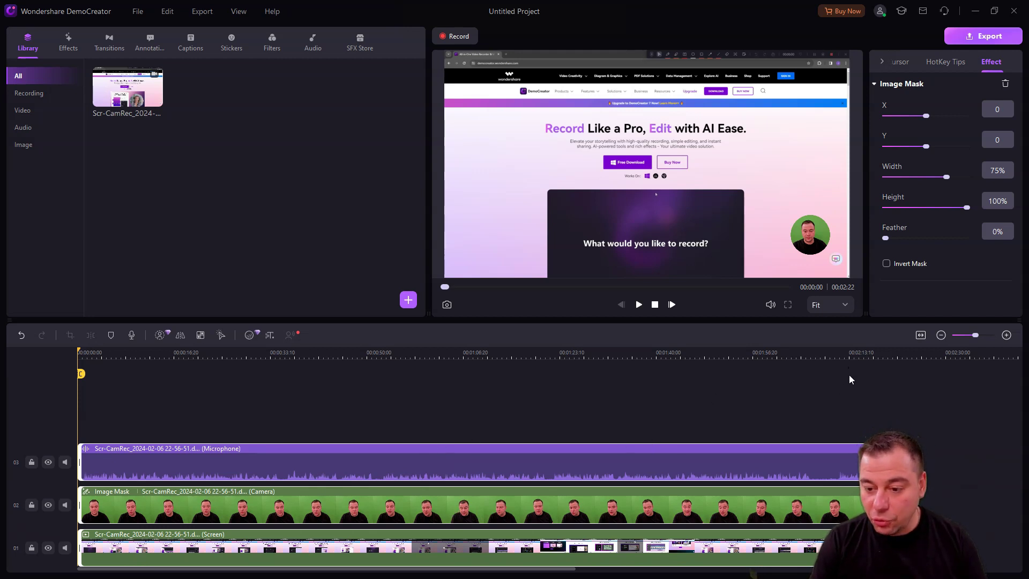
pyautogui.click(865, 355)
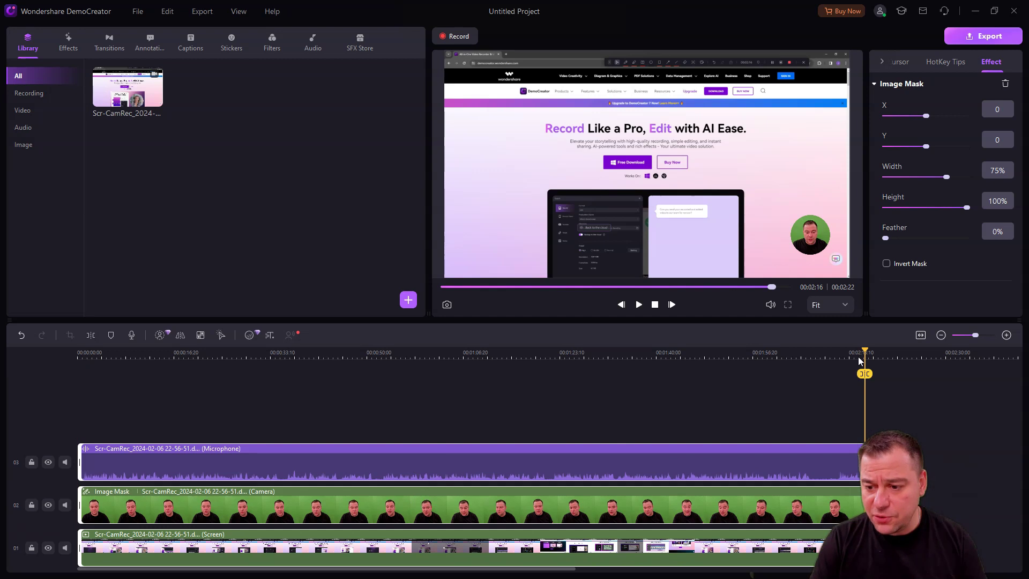
pyautogui.moveTo(864, 355); pyautogui.dragTo(70, 354)
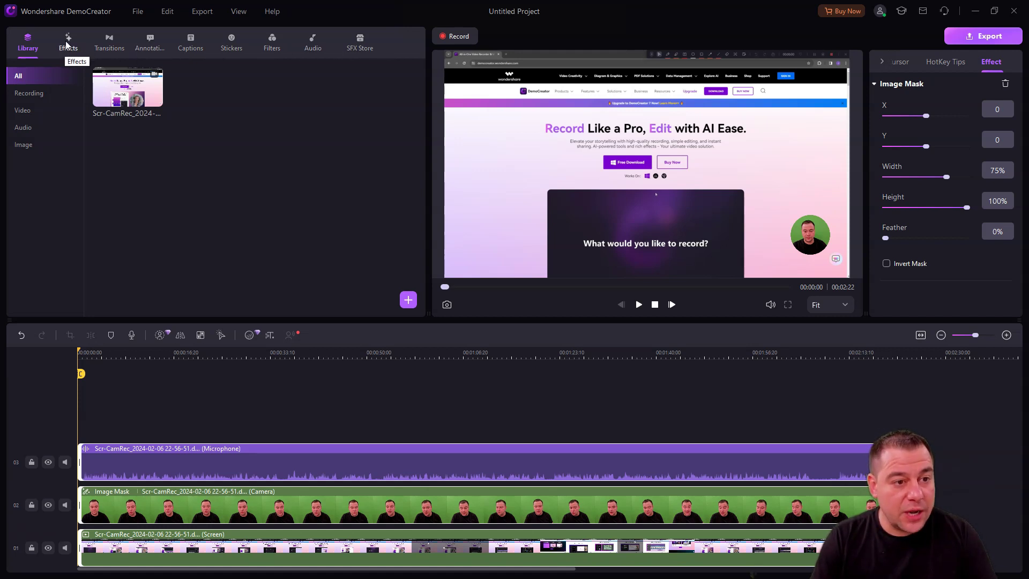
# - Browse the Annotations, Captions, Stickers, Filters and Audio tabs, ending on the SFX Store's popular packs
pyautogui.click(142, 50)
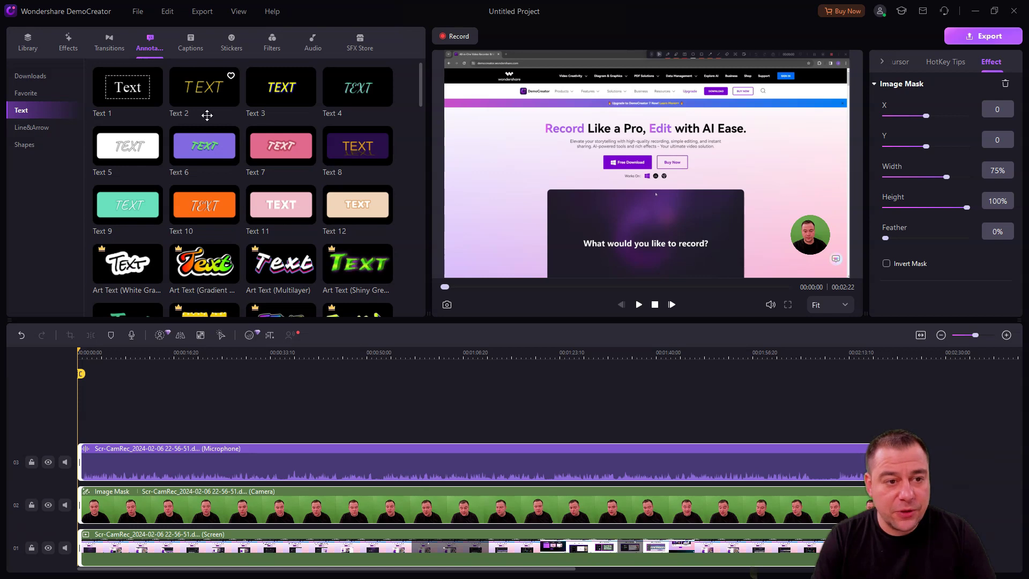
pyautogui.click(193, 53)
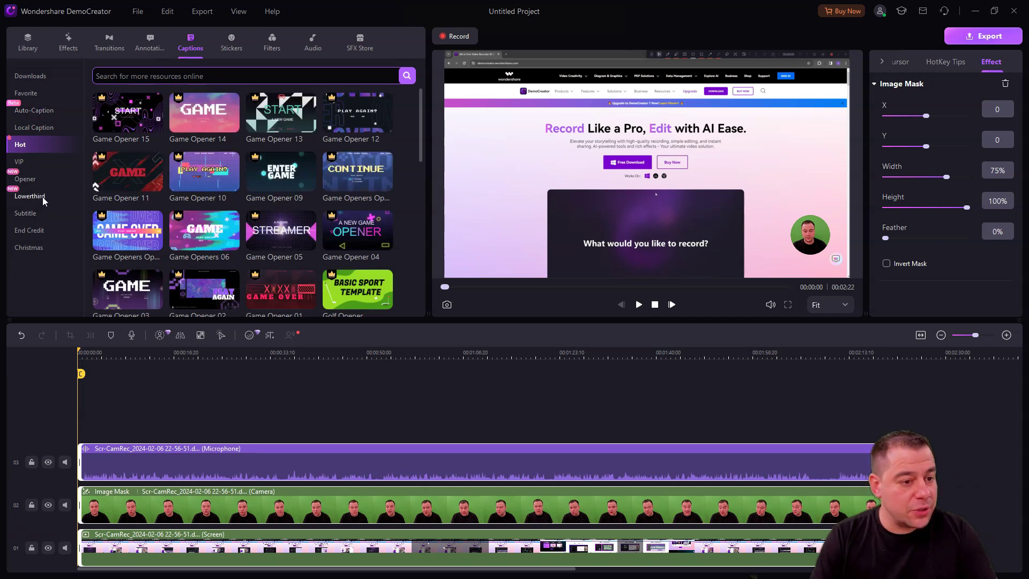
pyautogui.click(234, 43)
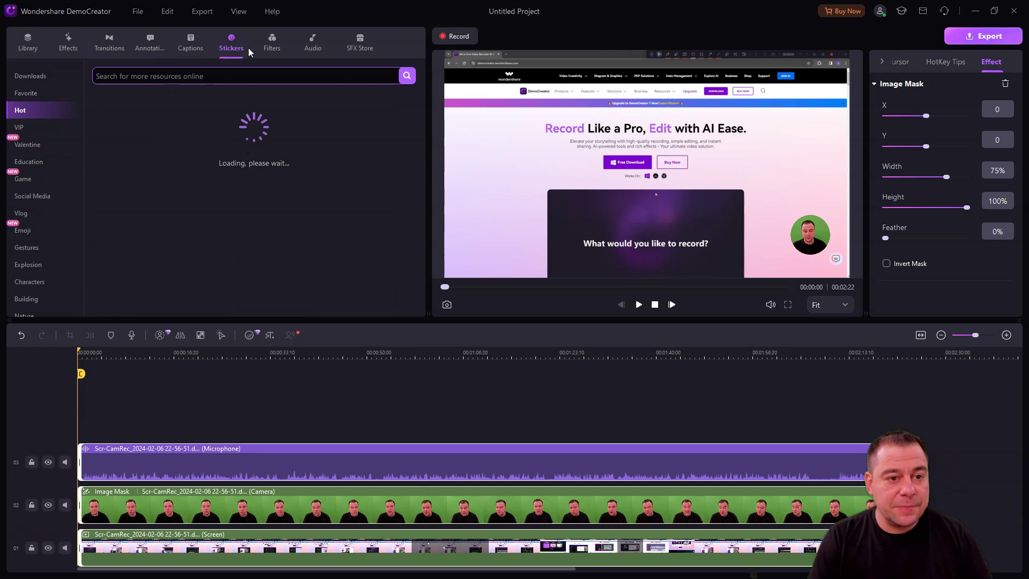
pyautogui.click(272, 46)
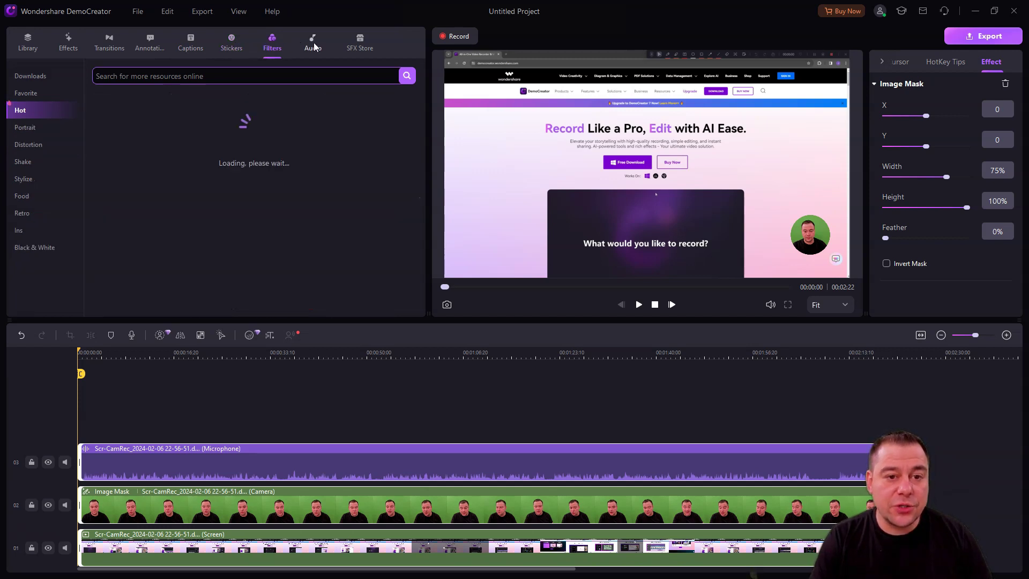
pyautogui.click(313, 42)
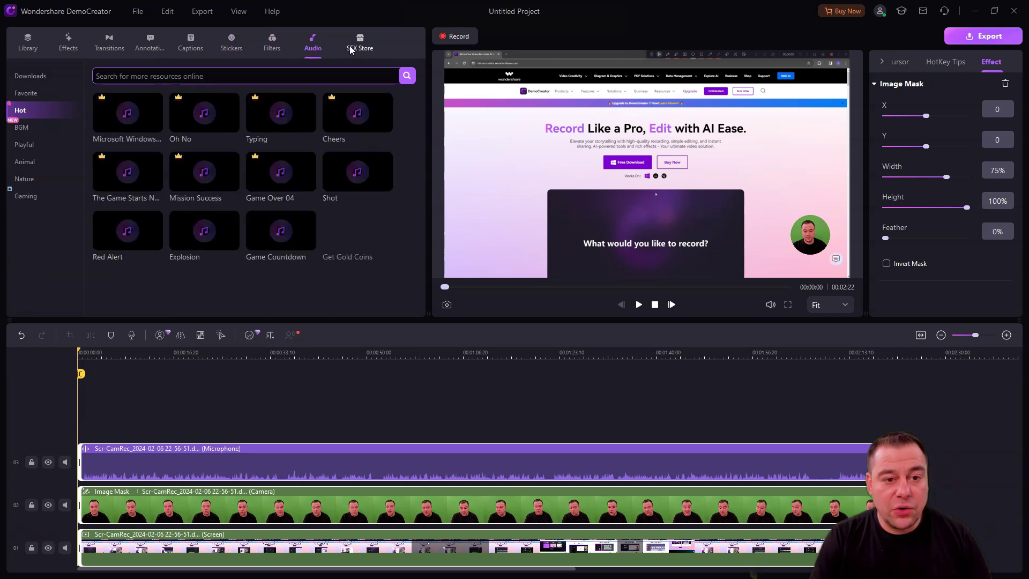
pyautogui.click(359, 47)
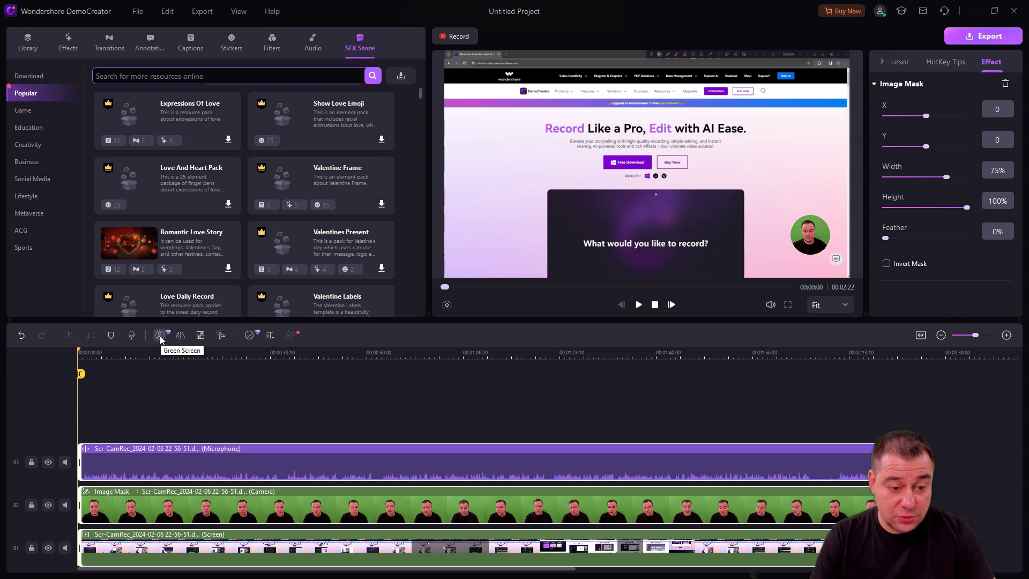
# - Remove the webcam's green background, enlarge and lower its inset, and bring up the microphone's Denoise settings
pyautogui.click(162, 392)
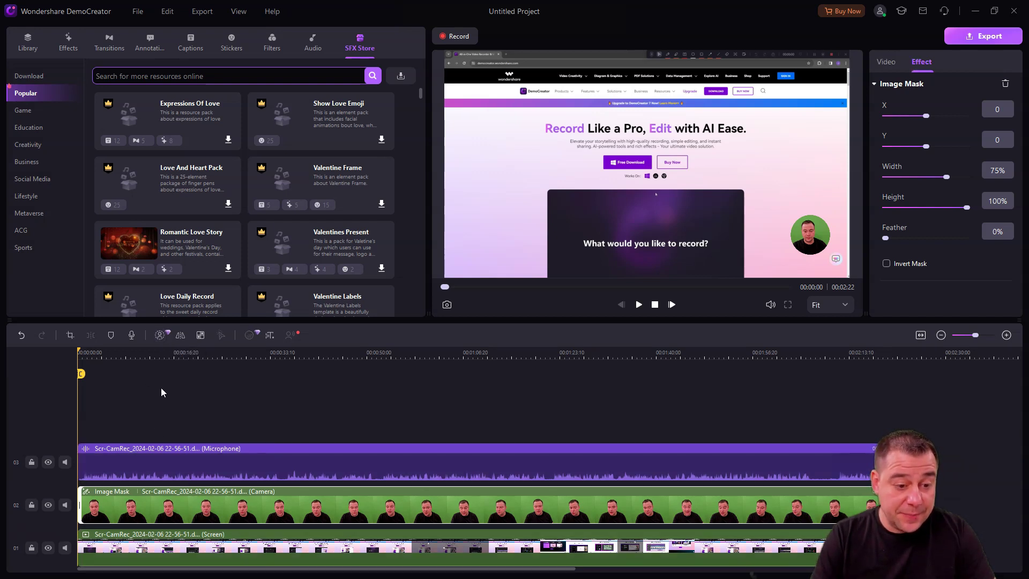
pyautogui.click(161, 336)
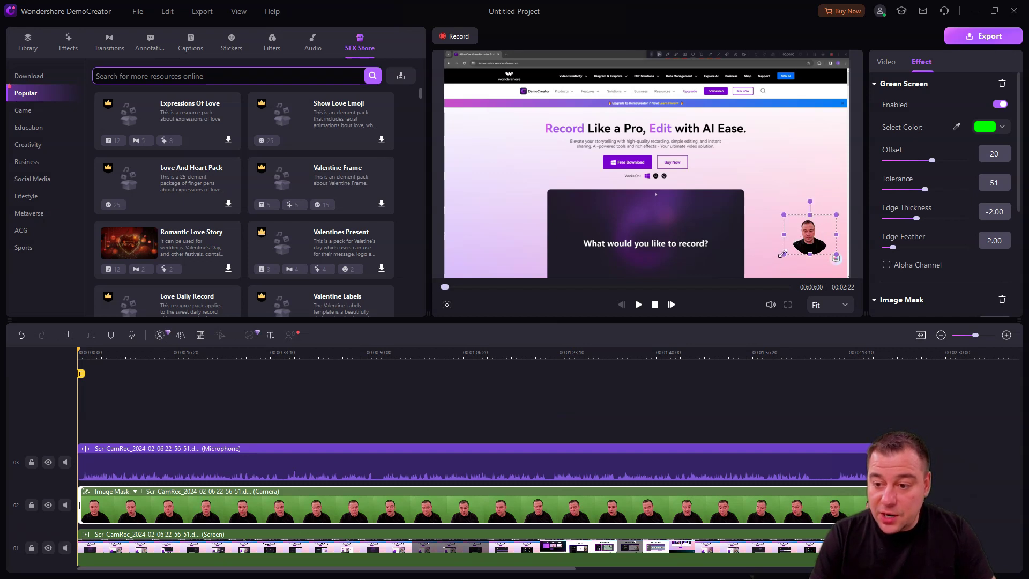
pyautogui.moveTo(782, 254); pyautogui.dragTo(764, 268)
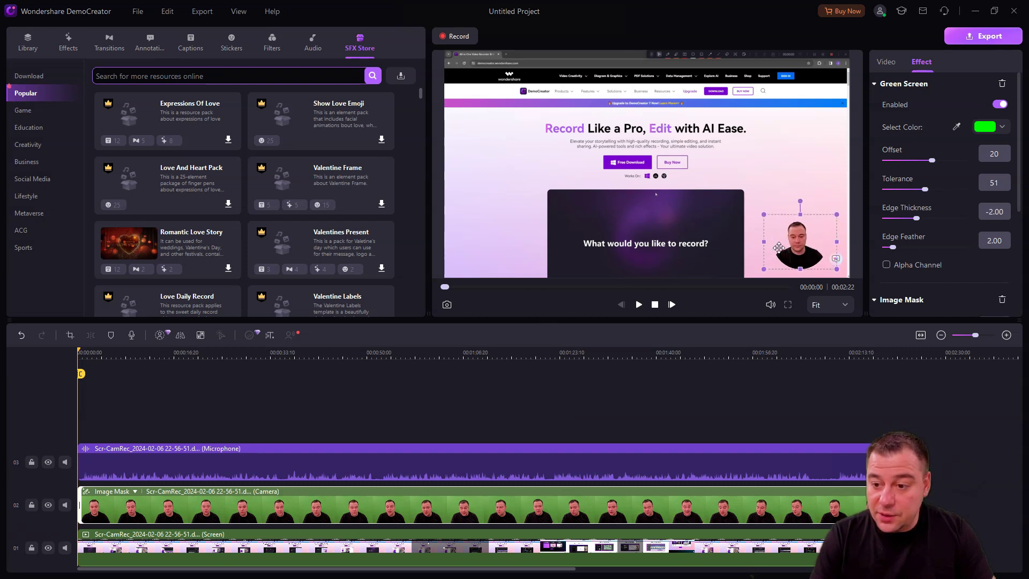
pyautogui.moveTo(799, 223); pyautogui.dragTo(799, 244)
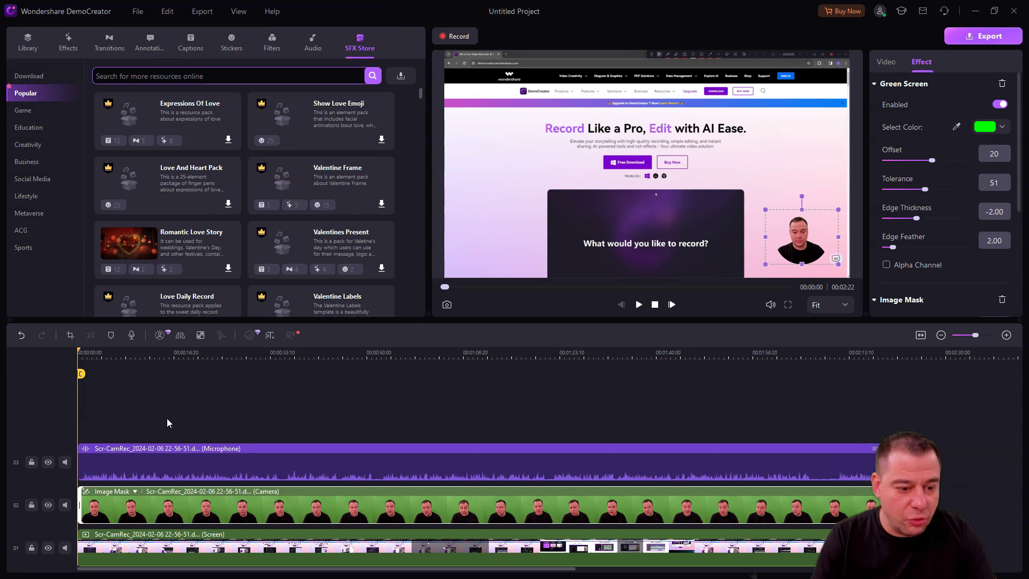
pyautogui.click(250, 336)
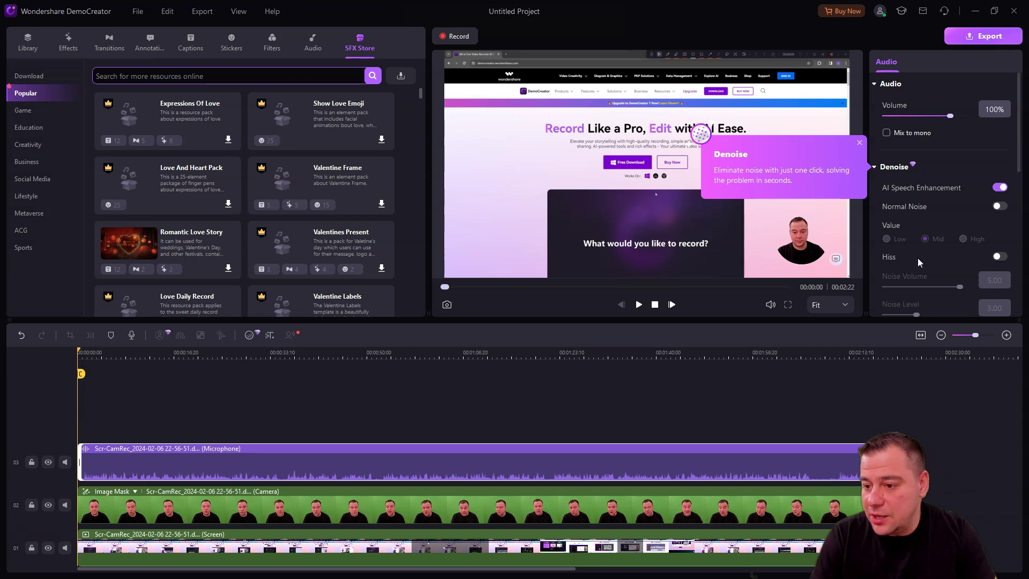
# - Turn on Normal Noise reduction at Mid strength for the microphone track, then deselect the clip
pyautogui.click(999, 207)
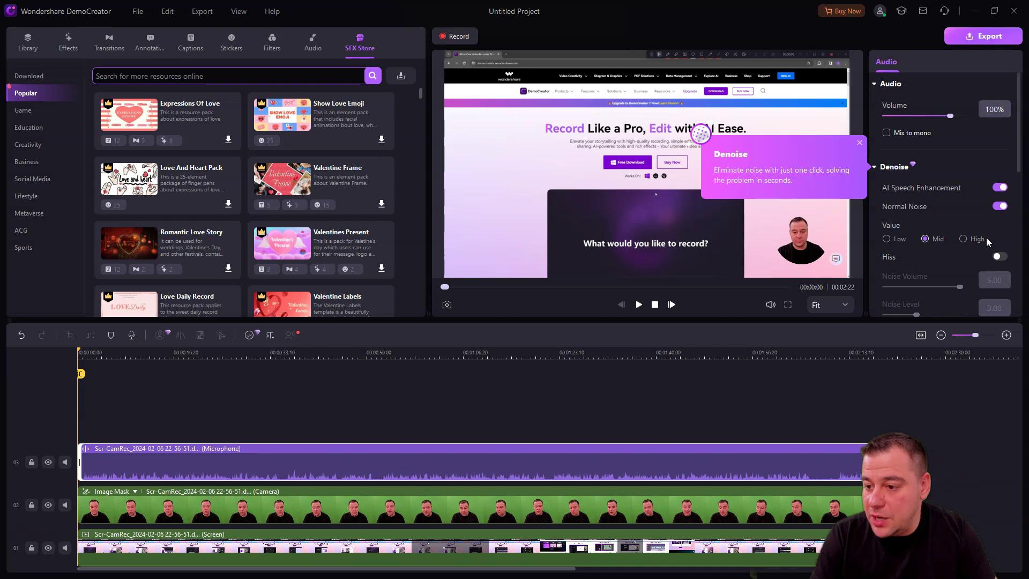
pyautogui.scroll(-3, 938, 250)
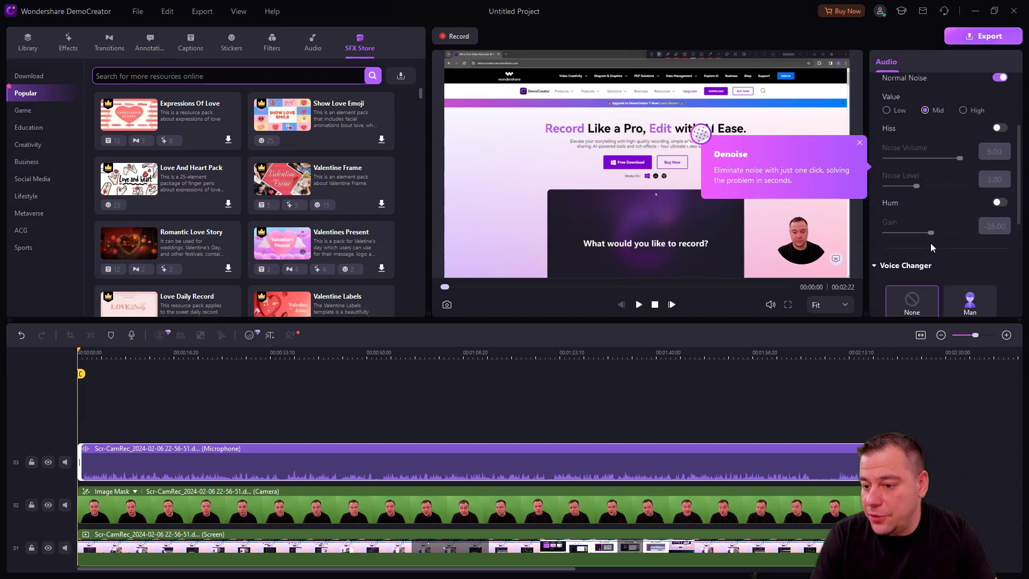
pyautogui.scroll(3, 935, 249)
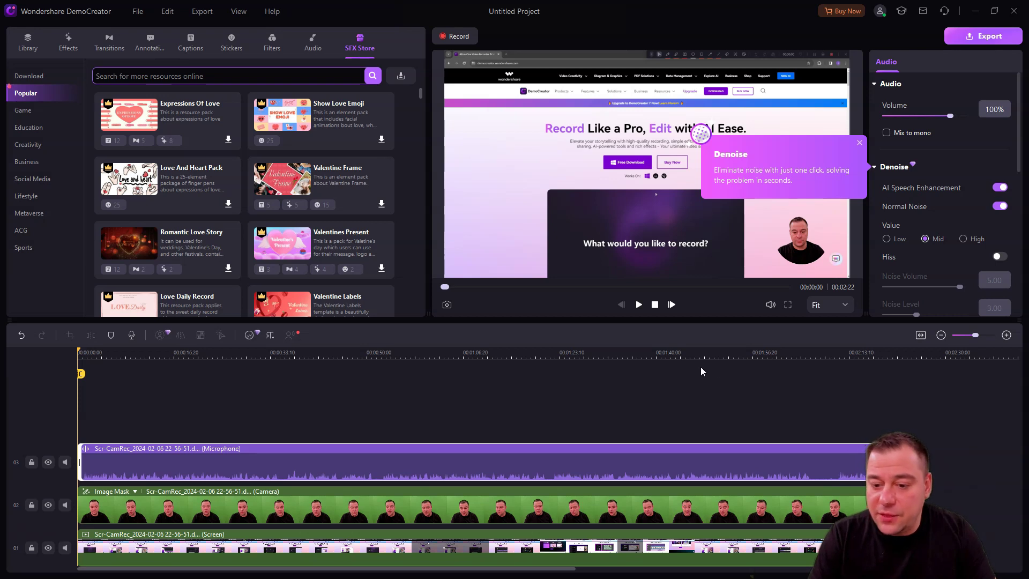
pyautogui.click(669, 407)
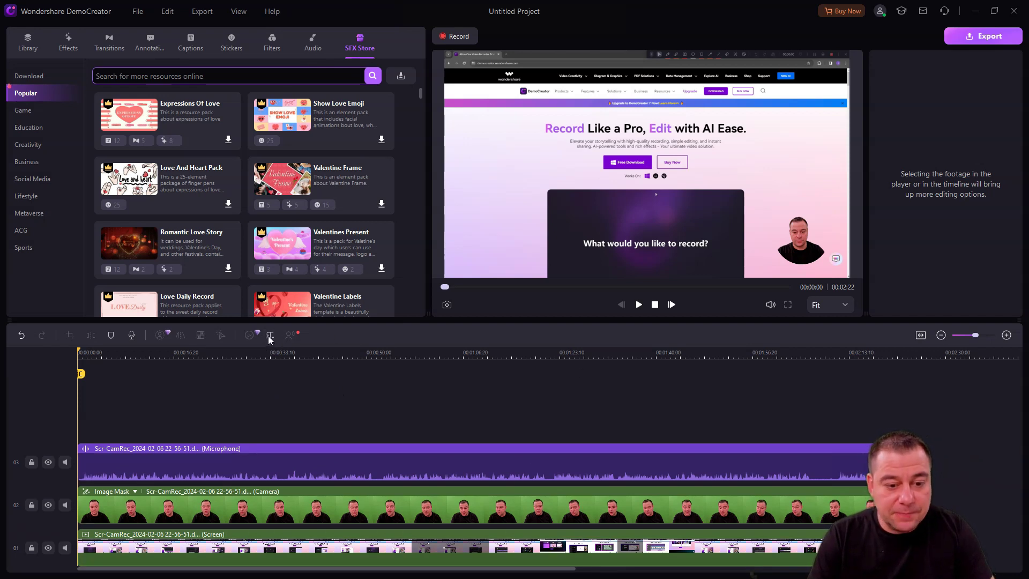
# - Select the camera clip, then scroll the DemoCreator website through its first feature sections
pyautogui.click(798, 236)
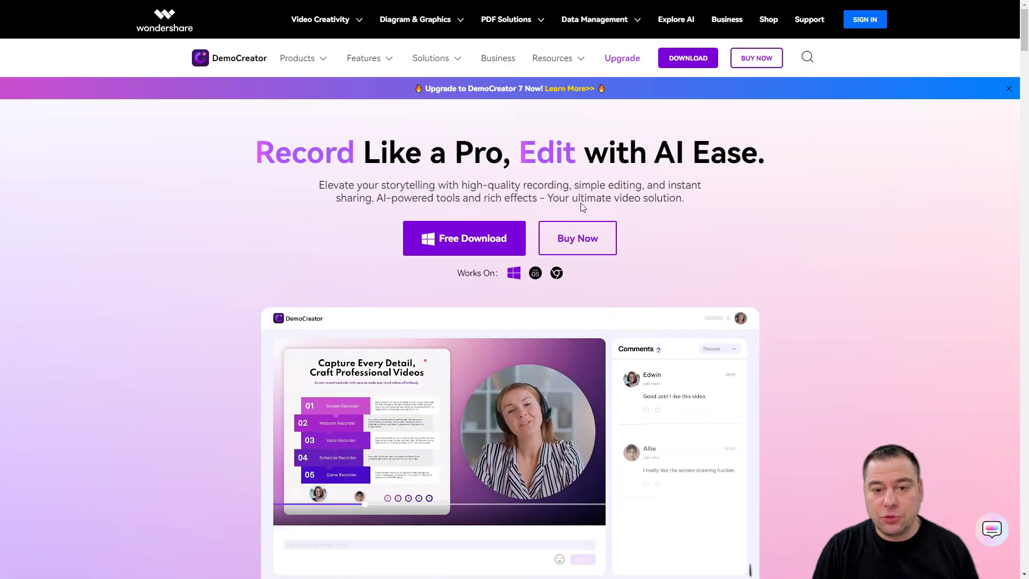
pyautogui.scroll(-1, 856, 318)
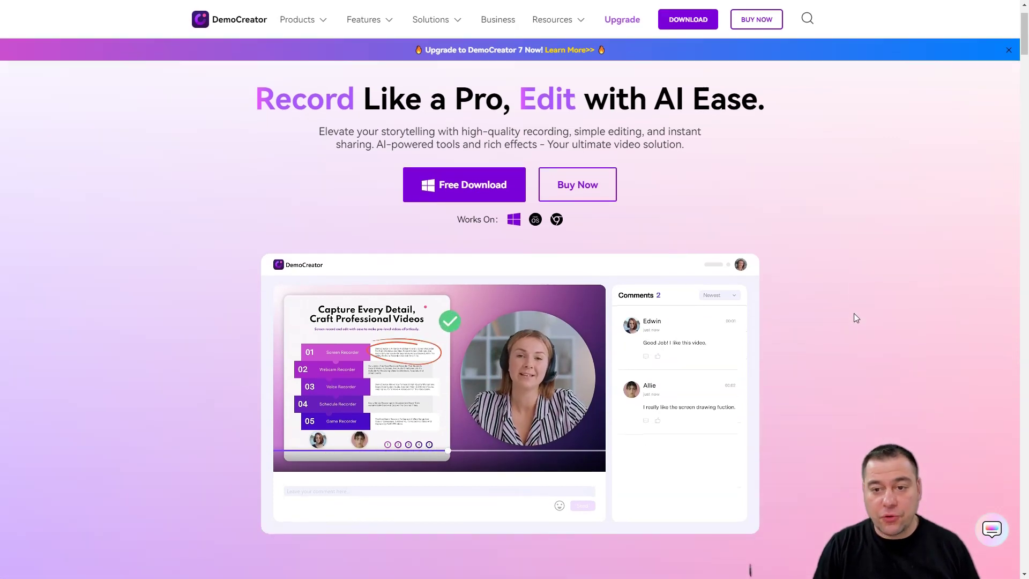
pyautogui.scroll(-1, 854, 316)
pyautogui.scroll(-2, 854, 289)
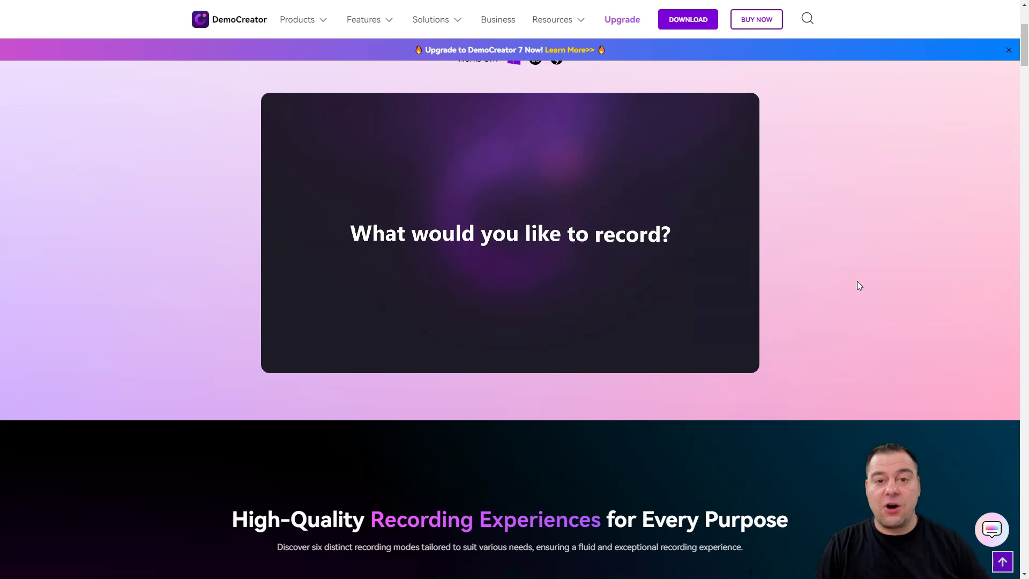
pyautogui.scroll(-6, 859, 284)
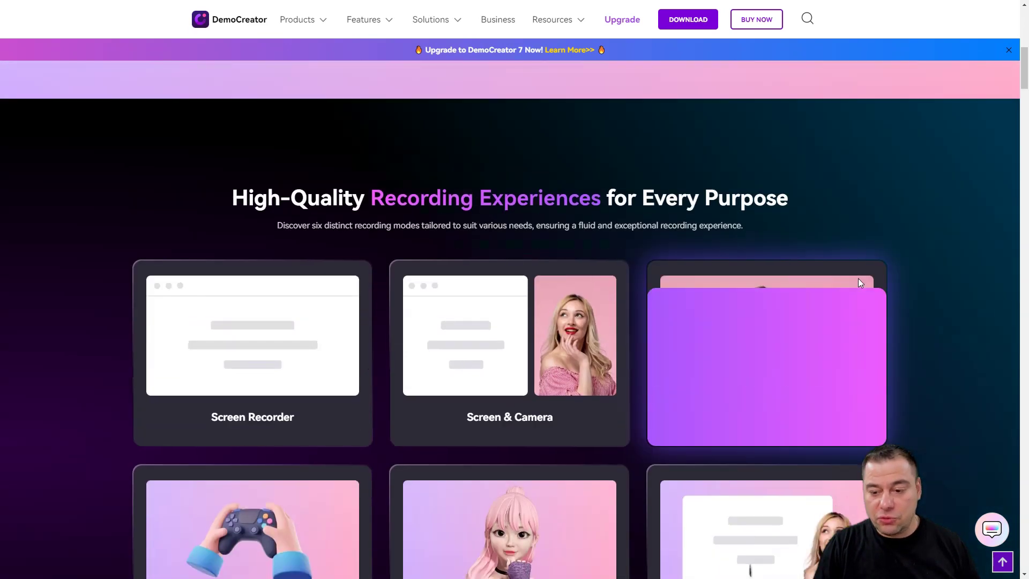
pyautogui.scroll(-13, 876, 268)
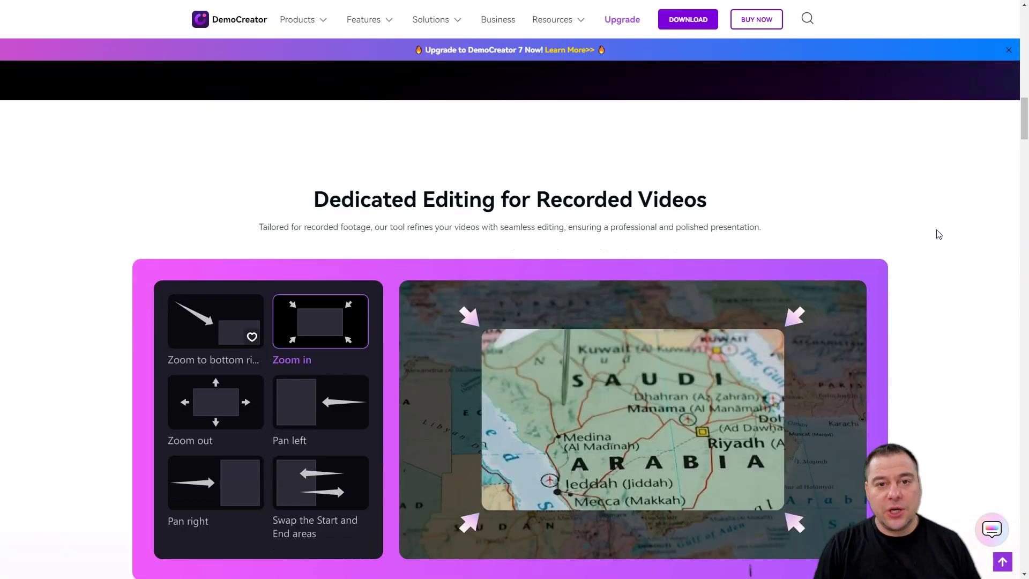
pyautogui.scroll(-2, 938, 234)
pyautogui.scroll(-7, 938, 232)
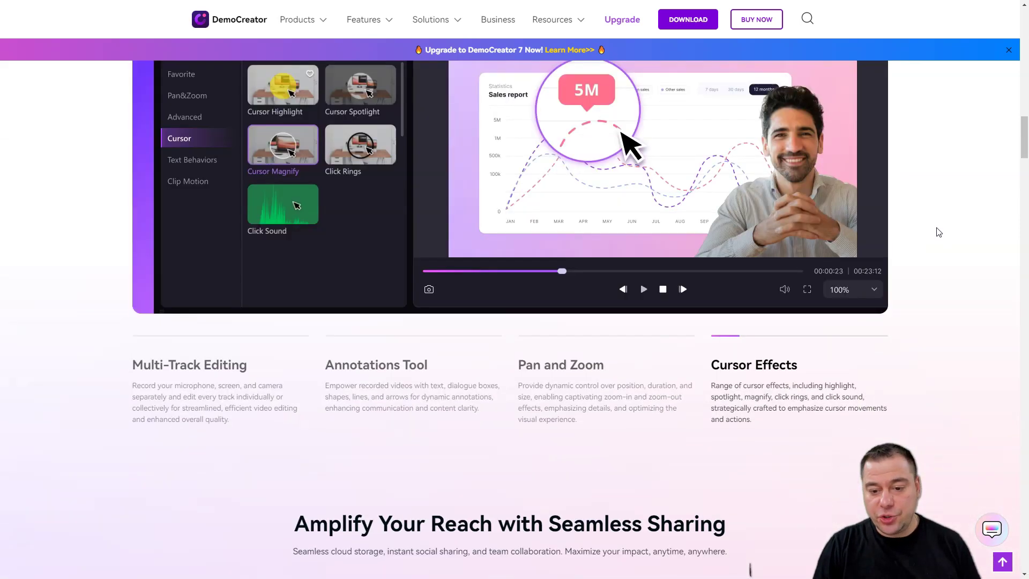
# - Scroll down to the 'Unleash the Power in Your Unique Journey' Corporate Collaboration section
pyautogui.scroll(-2, 939, 232)
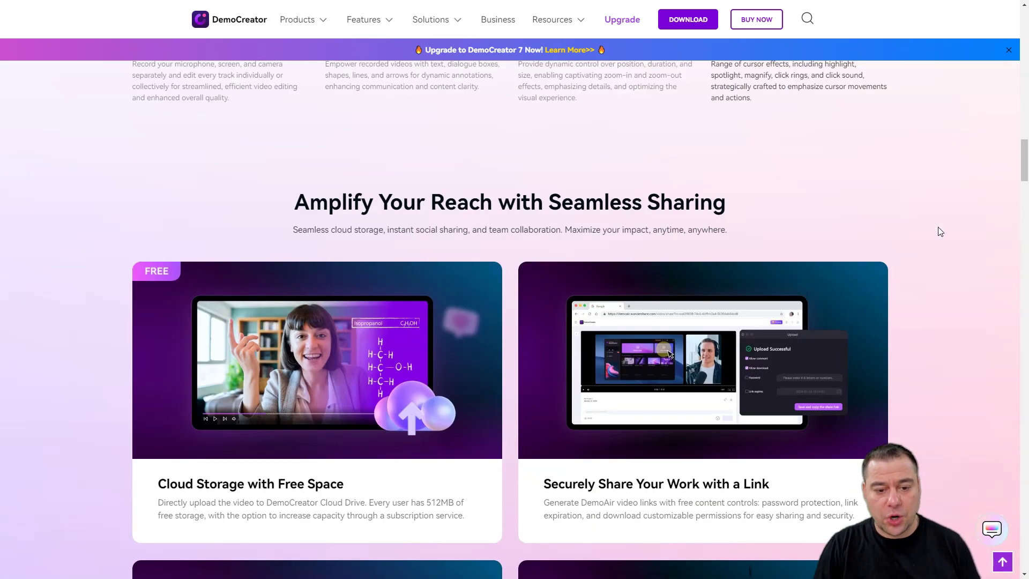
pyautogui.scroll(-2, 940, 231)
pyautogui.scroll(-4, 942, 230)
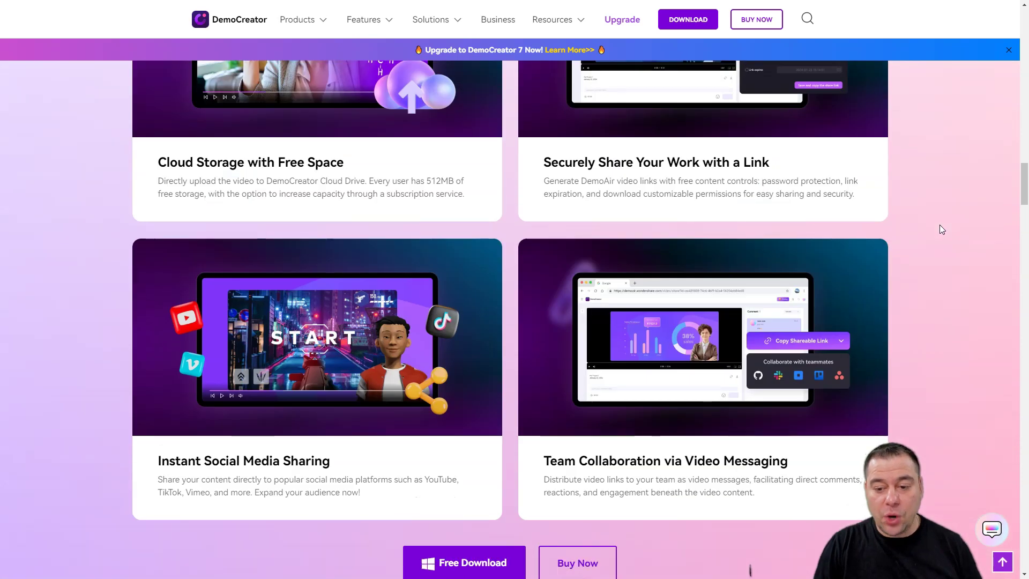
pyautogui.scroll(-2, 941, 228)
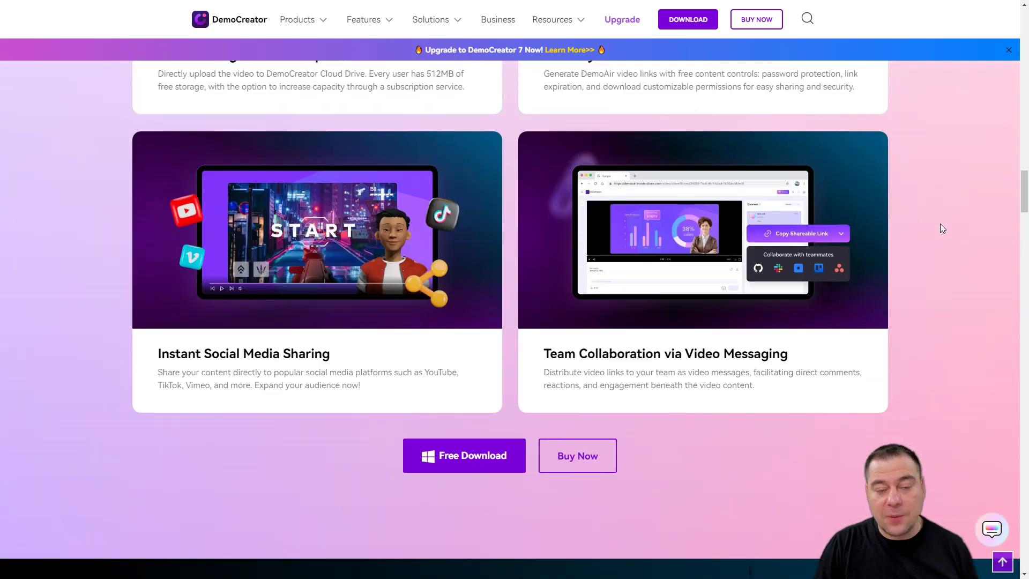
pyautogui.scroll(-6, 941, 228)
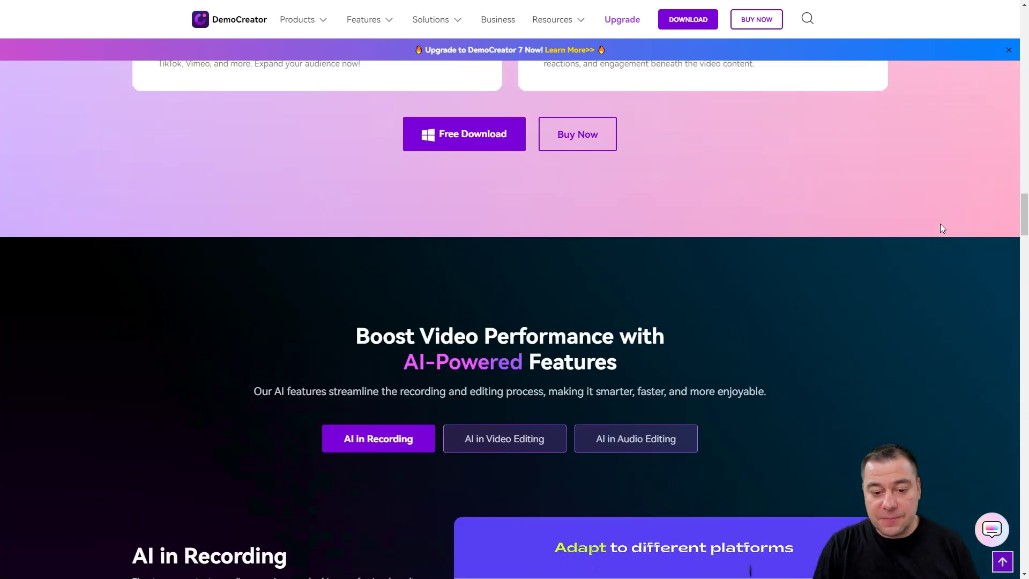
pyautogui.scroll(-3, 941, 228)
pyautogui.scroll(-1, 941, 229)
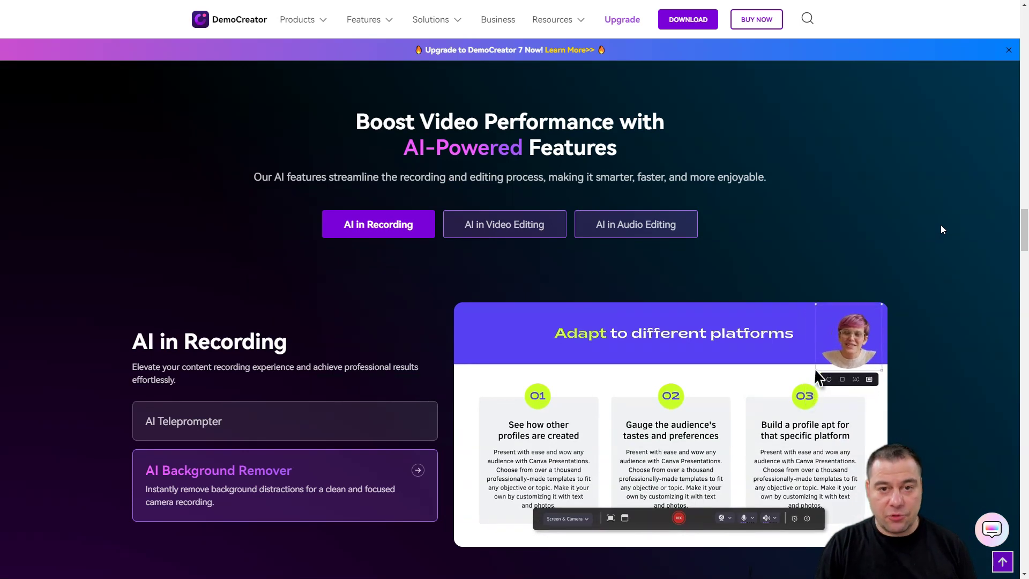
pyautogui.scroll(-9, 942, 230)
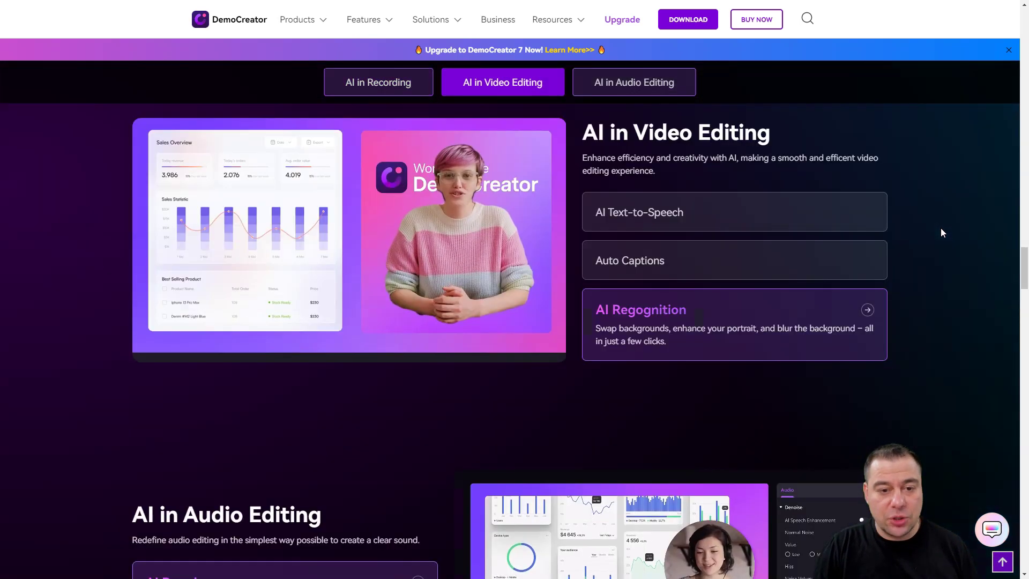
pyautogui.scroll(-5, 940, 227)
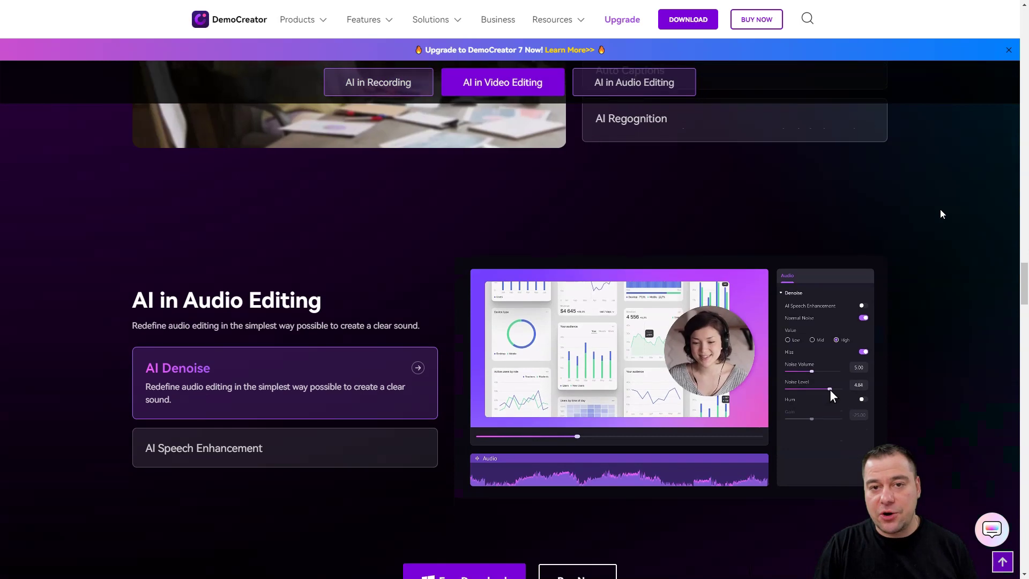
pyautogui.scroll(-6, 940, 214)
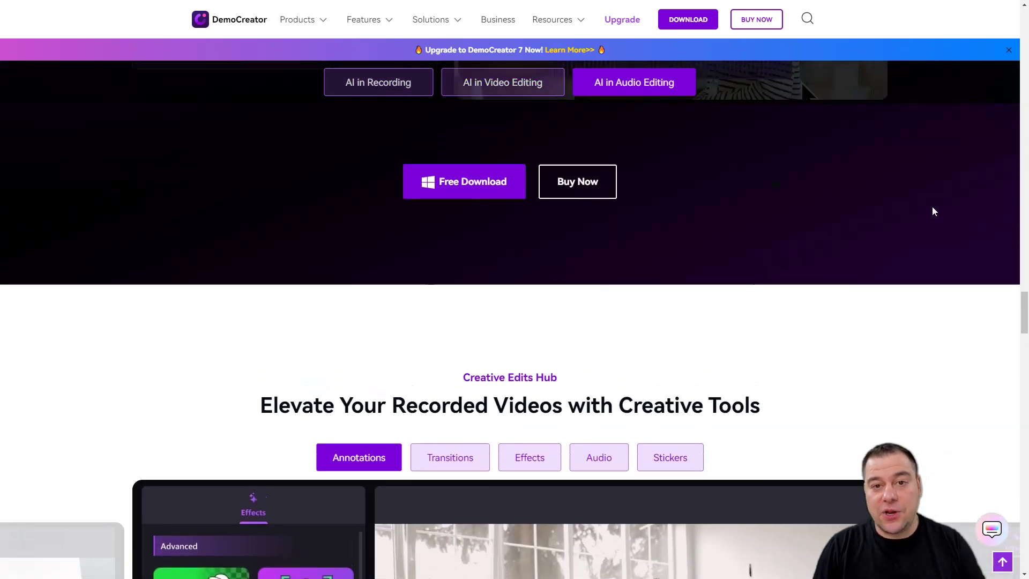
pyautogui.scroll(6, 930, 206)
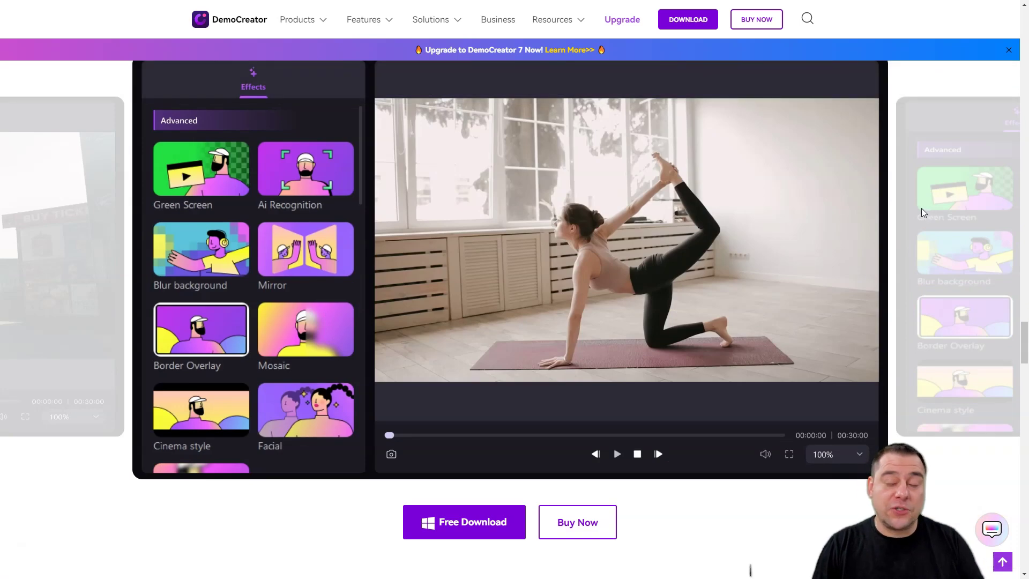
pyautogui.scroll(-5, 921, 208)
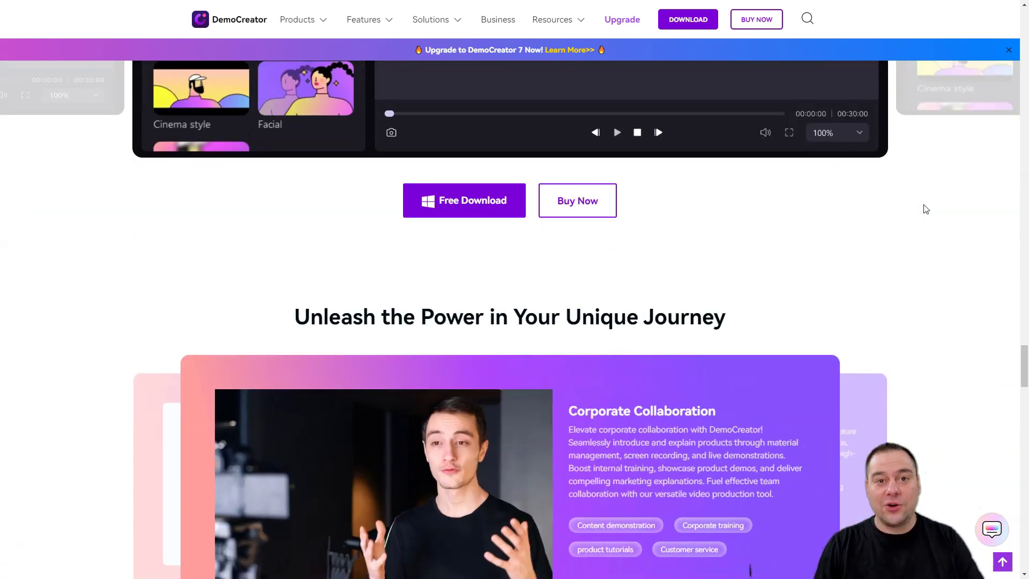